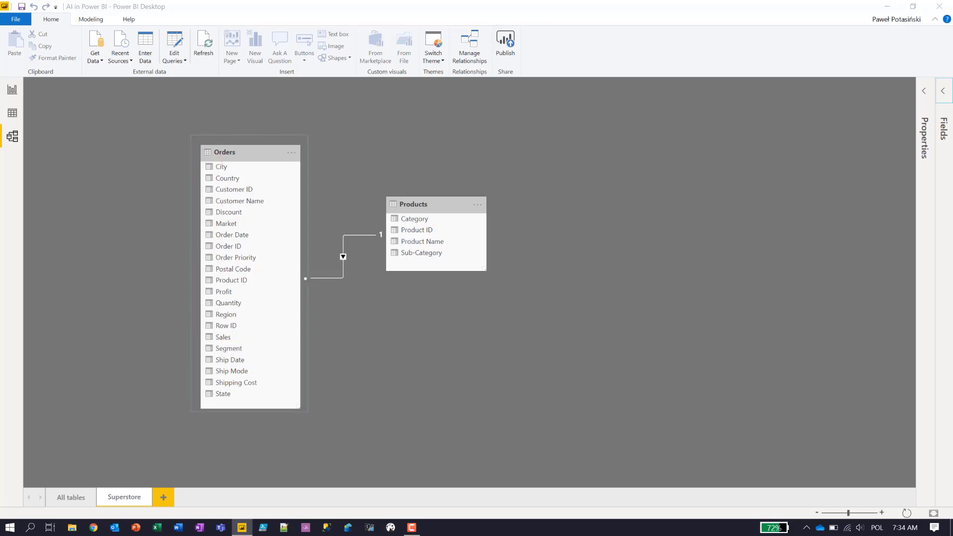
Make several drags on the canvas, then show the Part 2: Quick Insights report page.
left_click_drag(191, 135, 316, 414)
left_click_drag(367, 169, 535, 308)
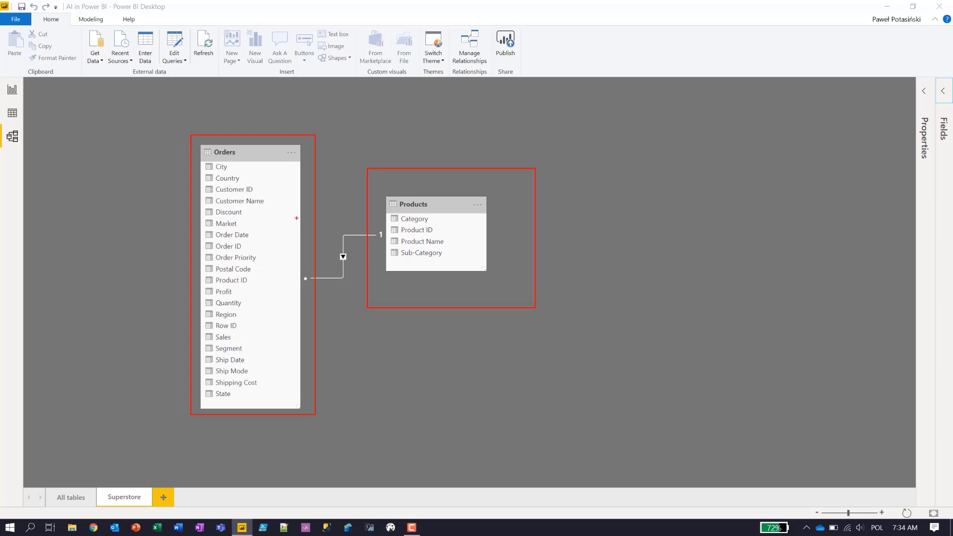
mouse_move(296, 218)
left_mouse_down()
mouse_move(298, 293)
mouse_move(388, 304)
left_mouse_up()
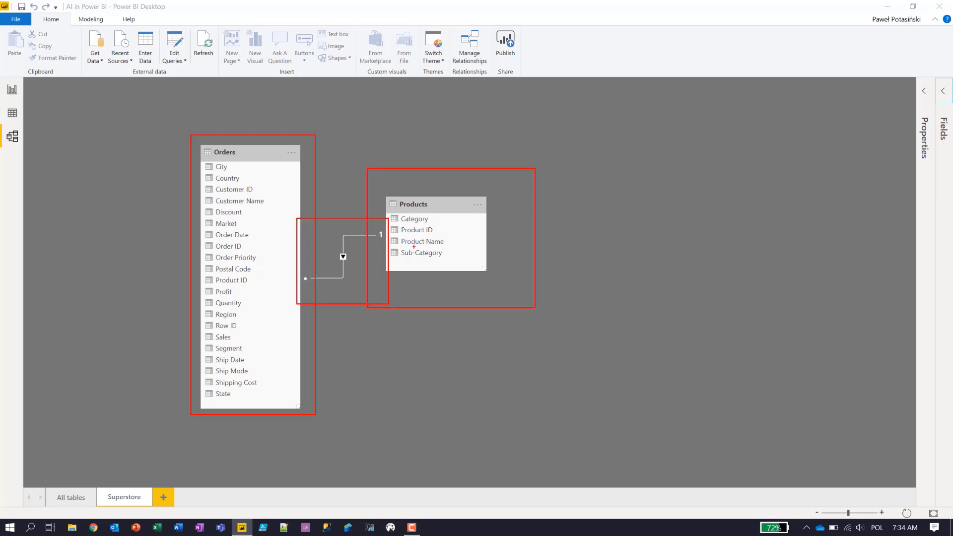
left_click_drag(444, 224, 383, 239)
left_click(12, 90)
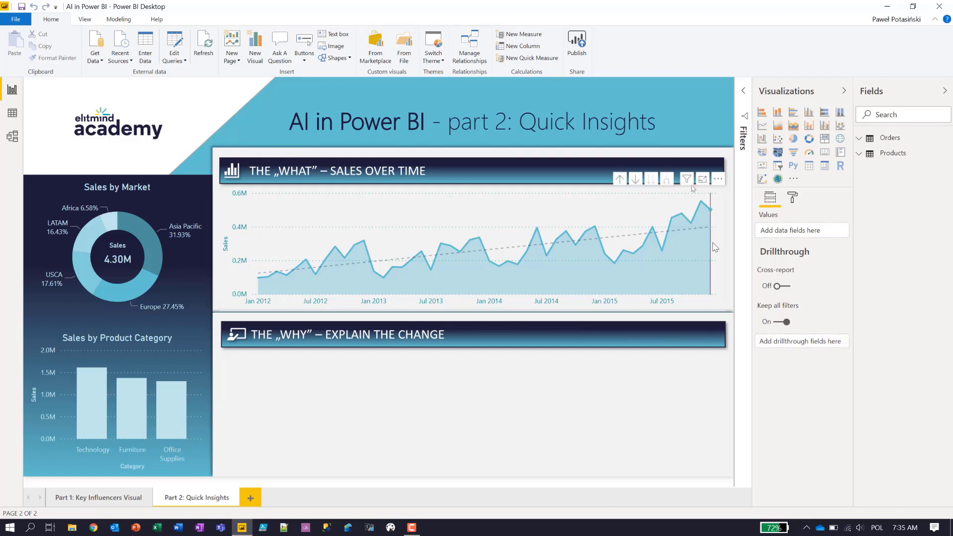
Inspect the Sales by Market donut and Sales by Product Category chart, then open the sales-over-time chart's analytics settings.
mouse_move(715, 247)
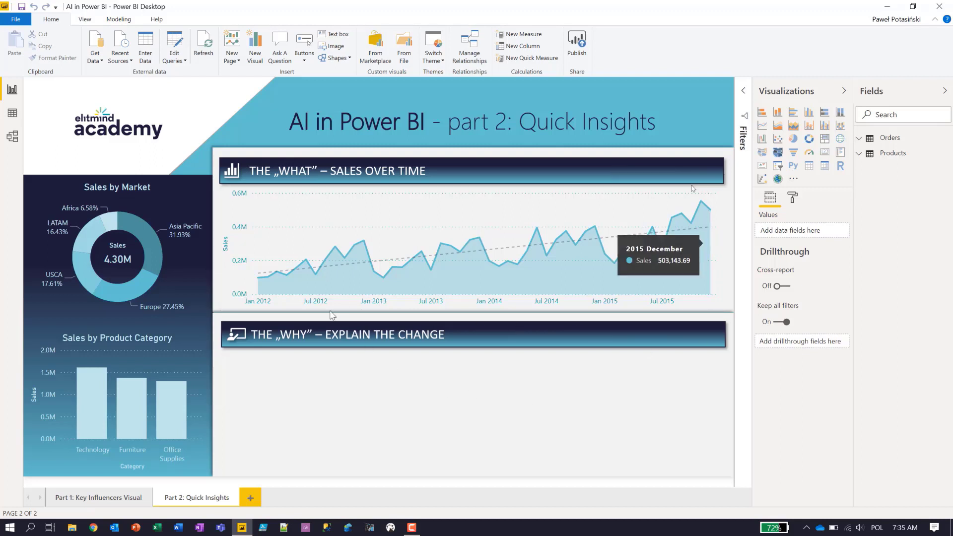
left_click(148, 203)
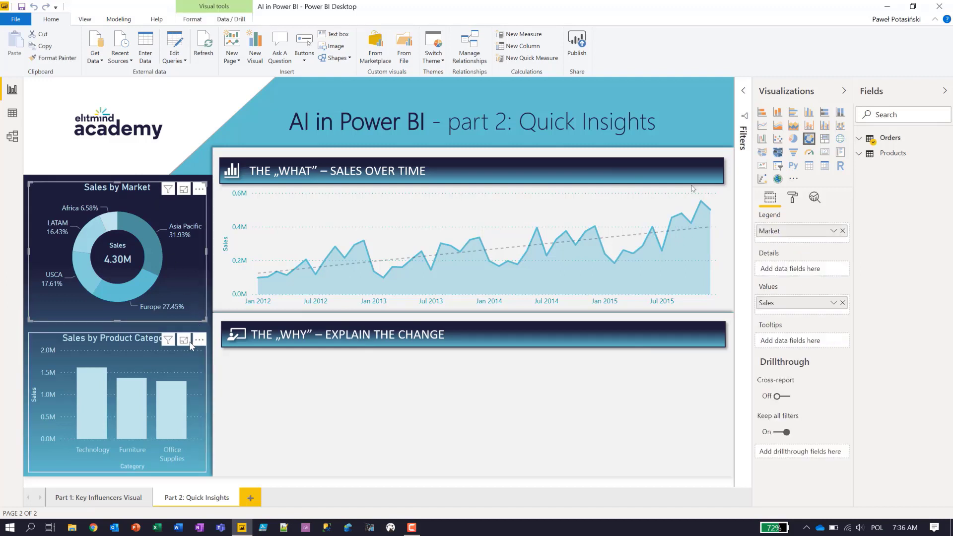
left_click(145, 356)
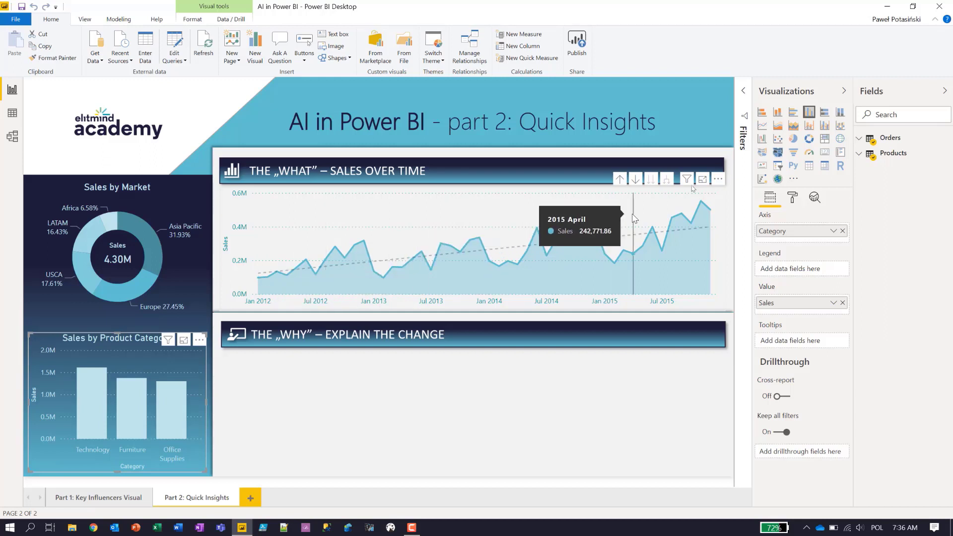
left_click(464, 207)
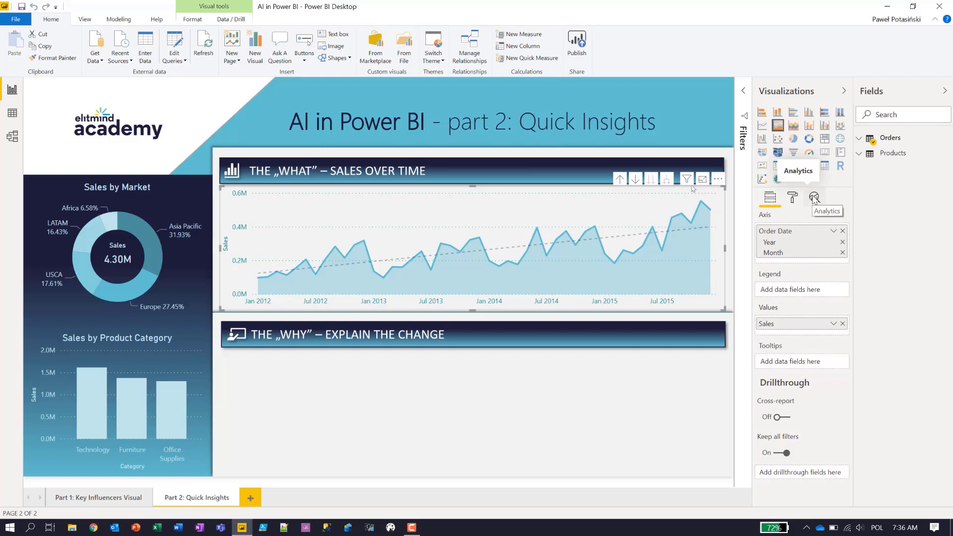
left_click(815, 199)
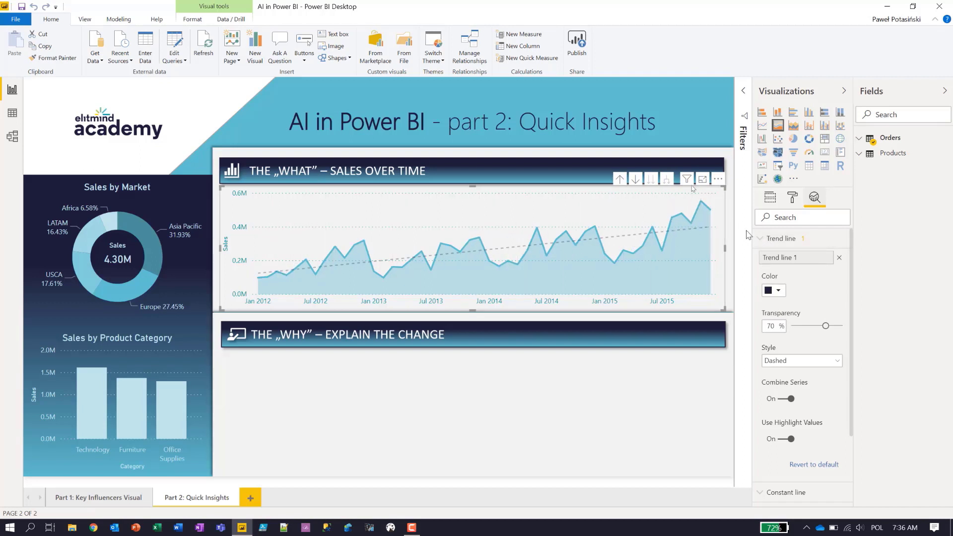
Collapse the Trend line section so every analytics line type for the sales chart is listed.
left_click(759, 239)
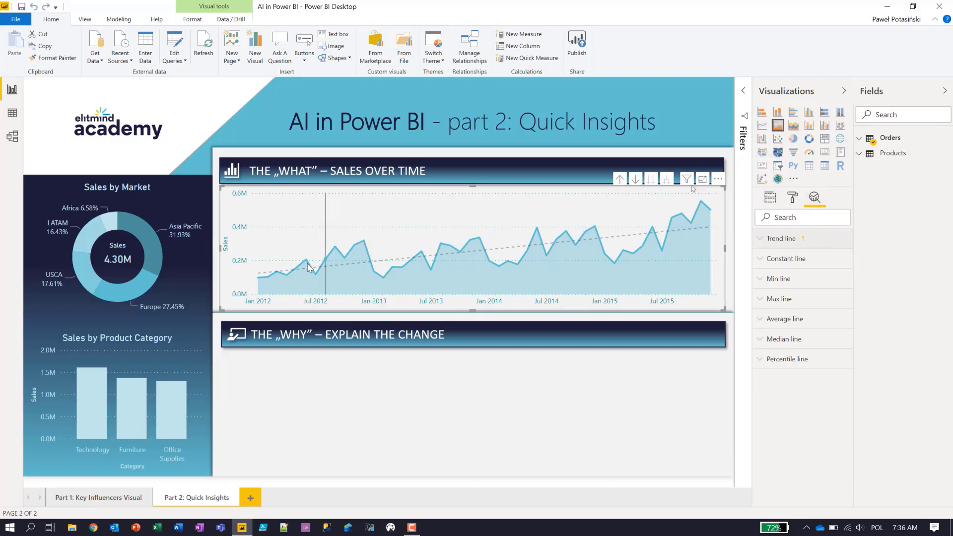
mouse_move(662, 242)
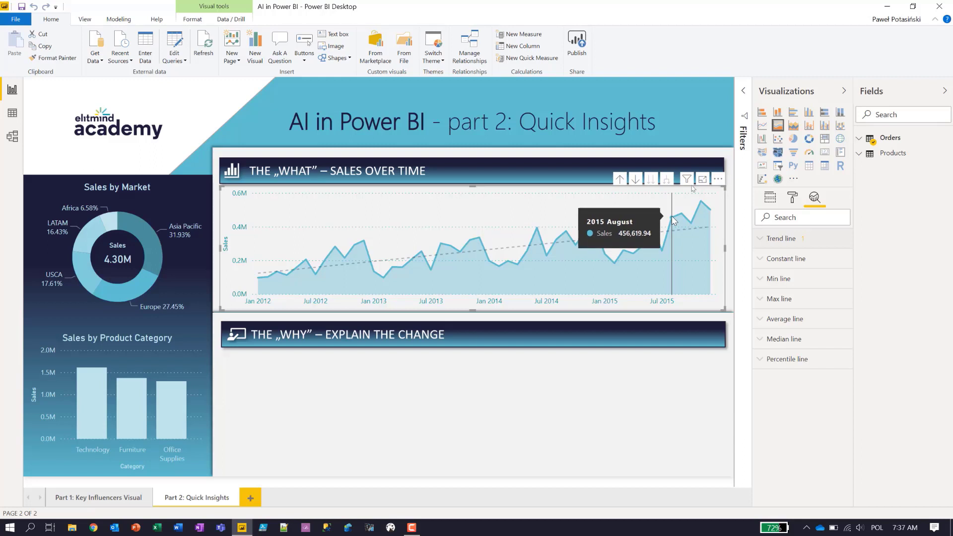
Run Analyze > Explain the increase on the 2015 August data point.
right_click(674, 221)
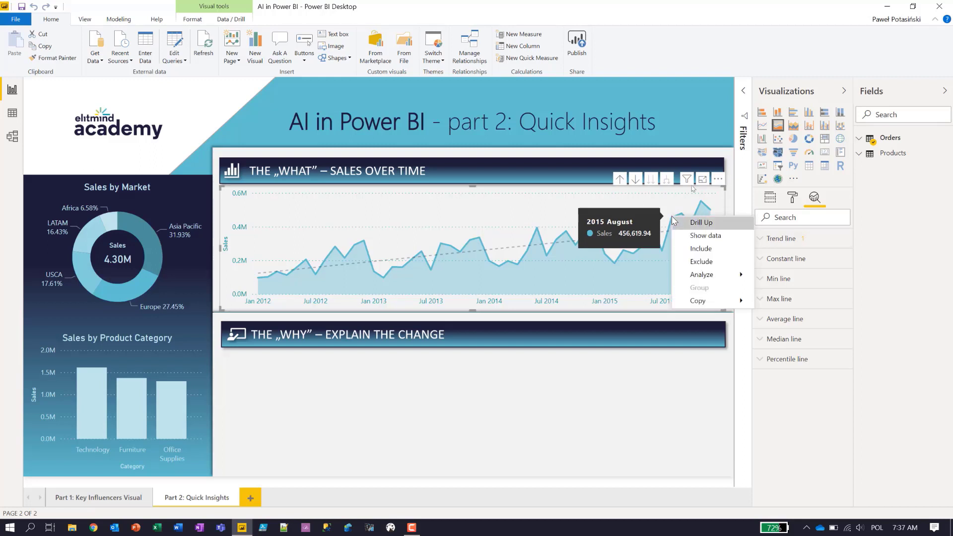
mouse_move(696, 277)
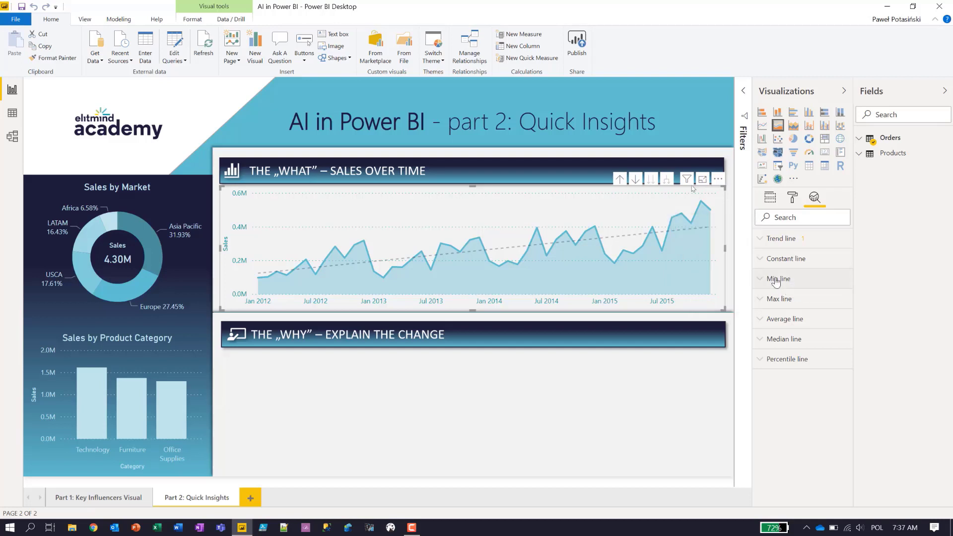
left_click(786, 281)
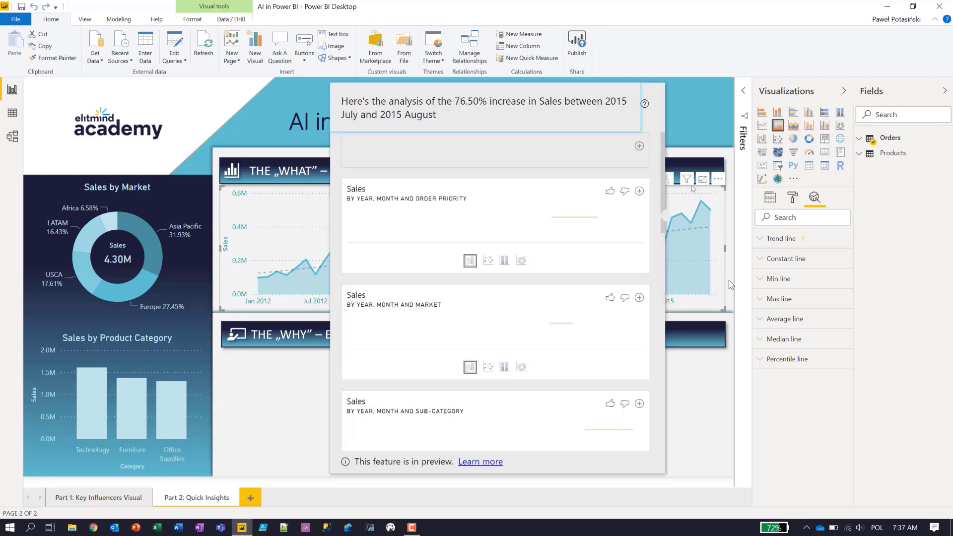
Review the country breakdown crediting France, Germany and United Kingdom for the 76.50% increase.
mouse_move(695, 261)
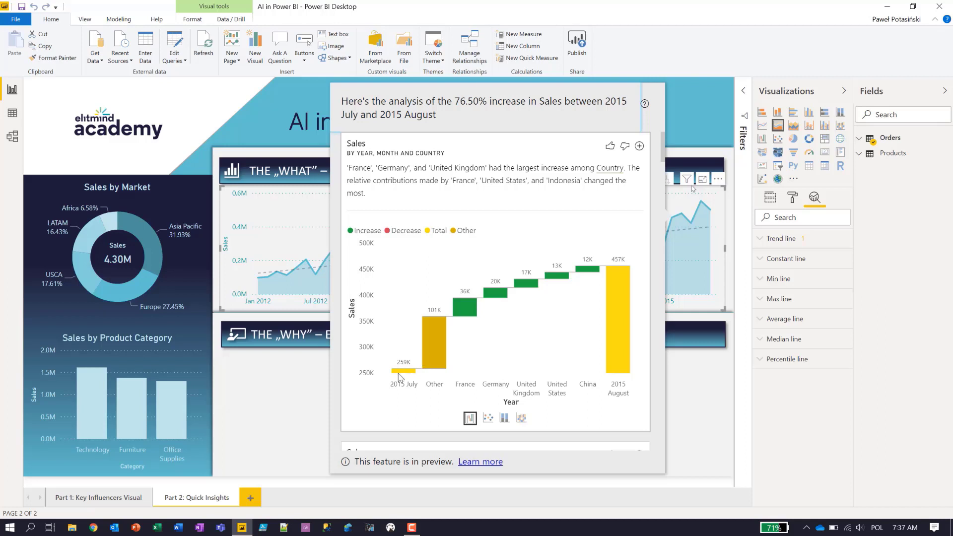
mouse_move(622, 364)
left_click_drag(454, 144, 413, 162)
left_click_drag(448, 283, 481, 326)
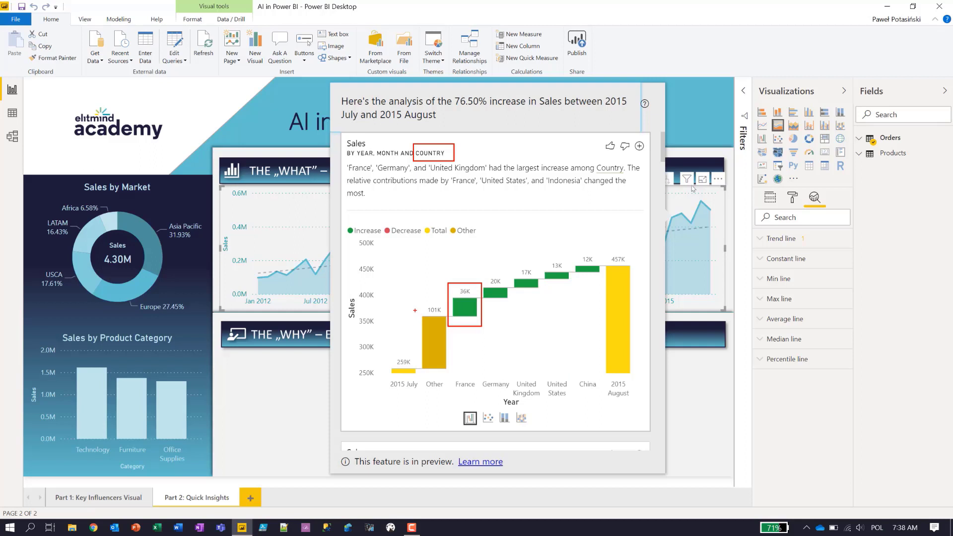
left_click_drag(415, 310, 454, 378)
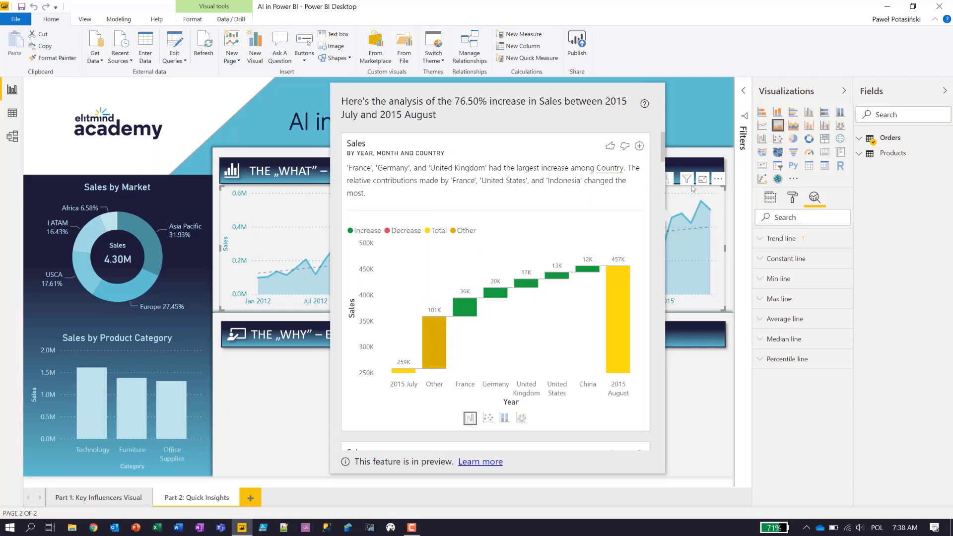
Scroll past the Order Priority card to the Market card, where Europe contributes 103K.
scroll(495, 246, "down", 2)
scroll(497, 246, "down", 5)
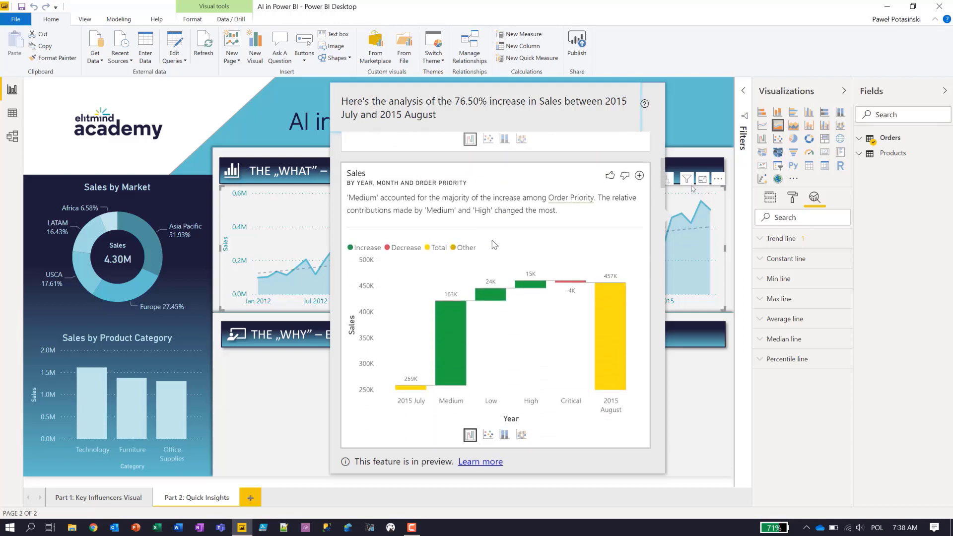
mouse_move(445, 312)
mouse_move(464, 367)
left_click_drag(436, 175, 473, 189)
mouse_move(428, 290)
left_mouse_down()
mouse_move(438, 337)
mouse_move(475, 411)
left_mouse_up()
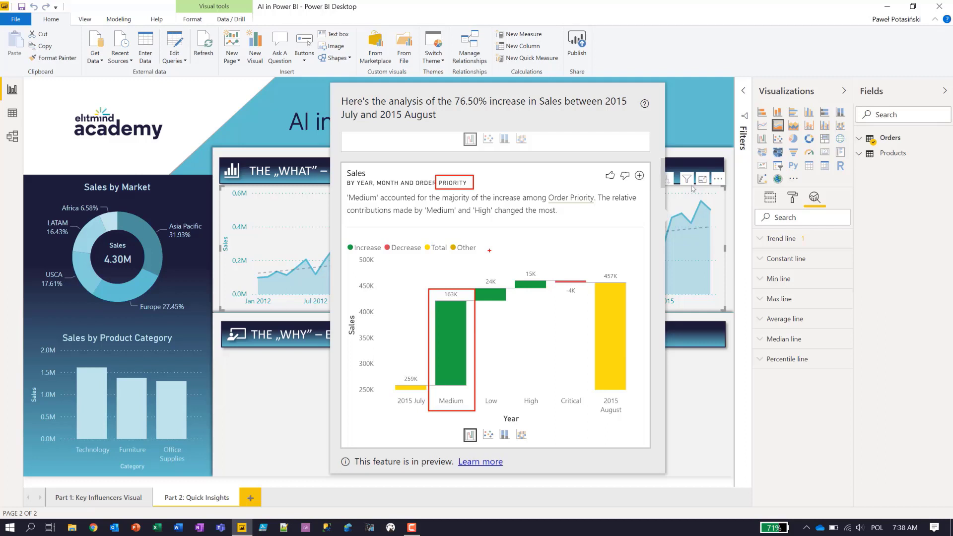
scroll(480, 239, "down", 2)
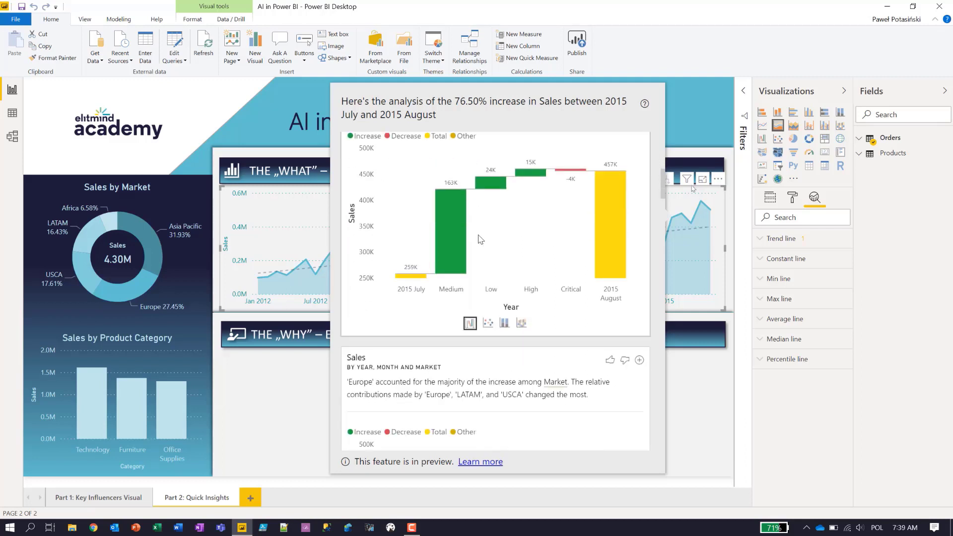
scroll(481, 238, "down", 2)
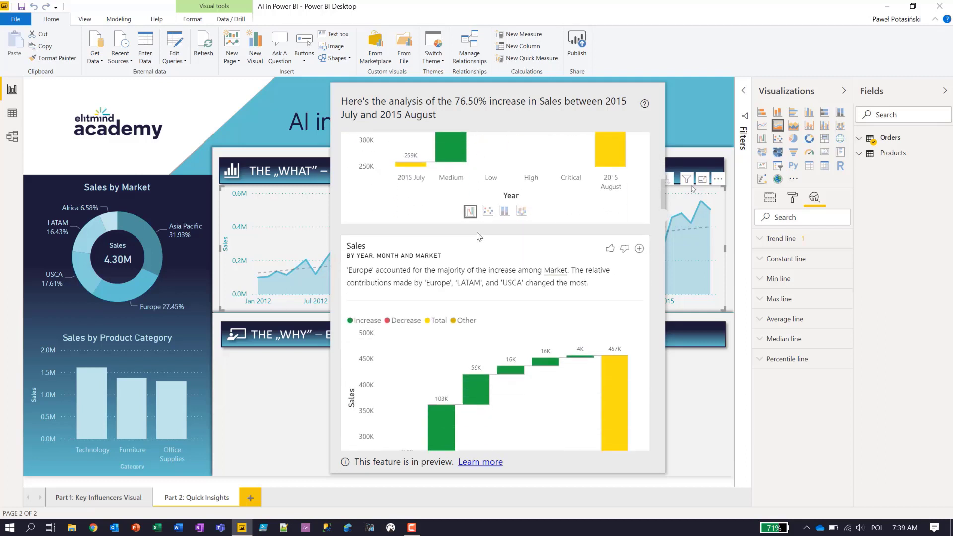
scroll(479, 237, "down", 3)
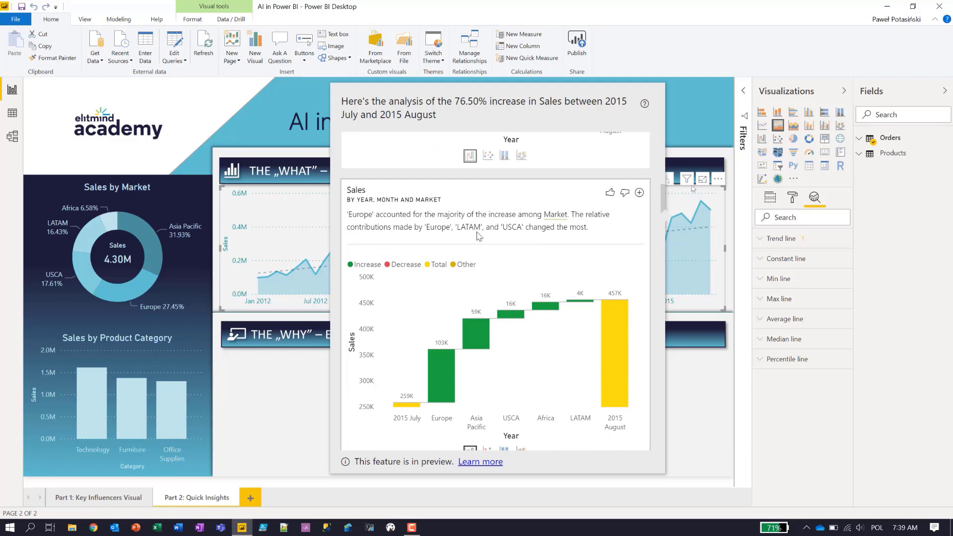
scroll(478, 236, "down", 1)
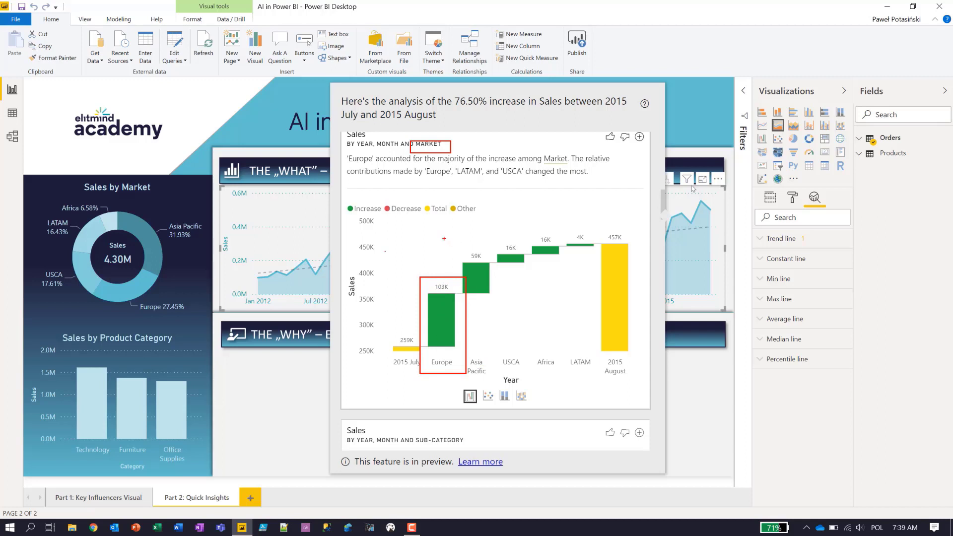
key("Escape")
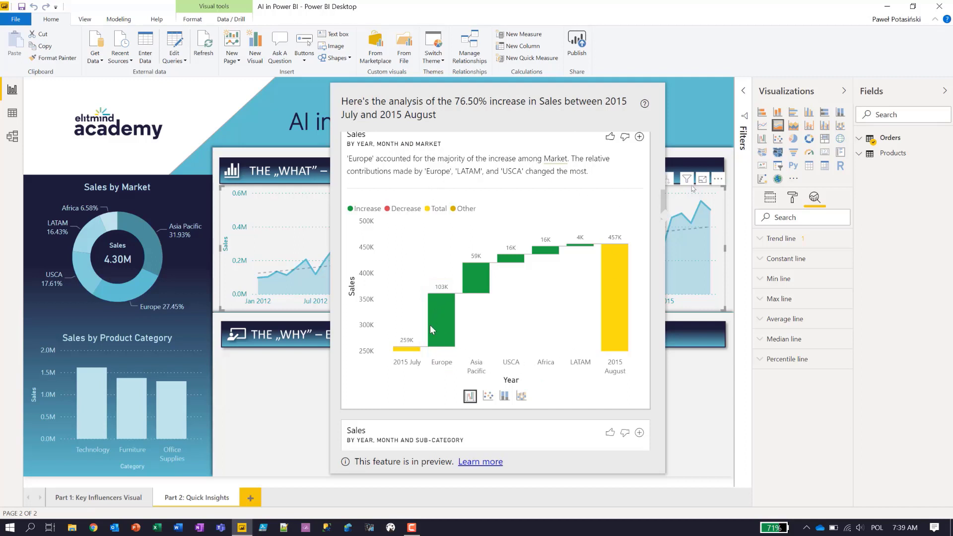
mouse_move(451, 307)
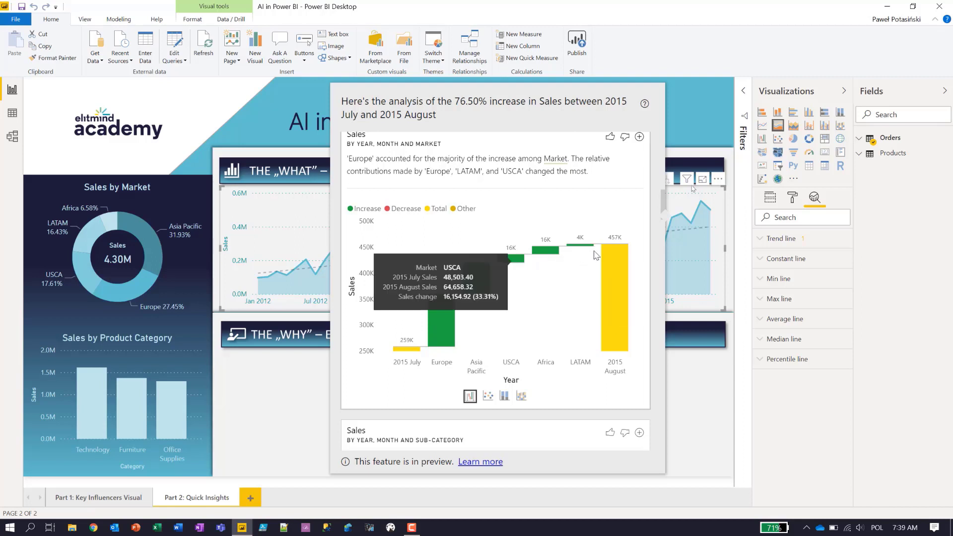
left_click(488, 396)
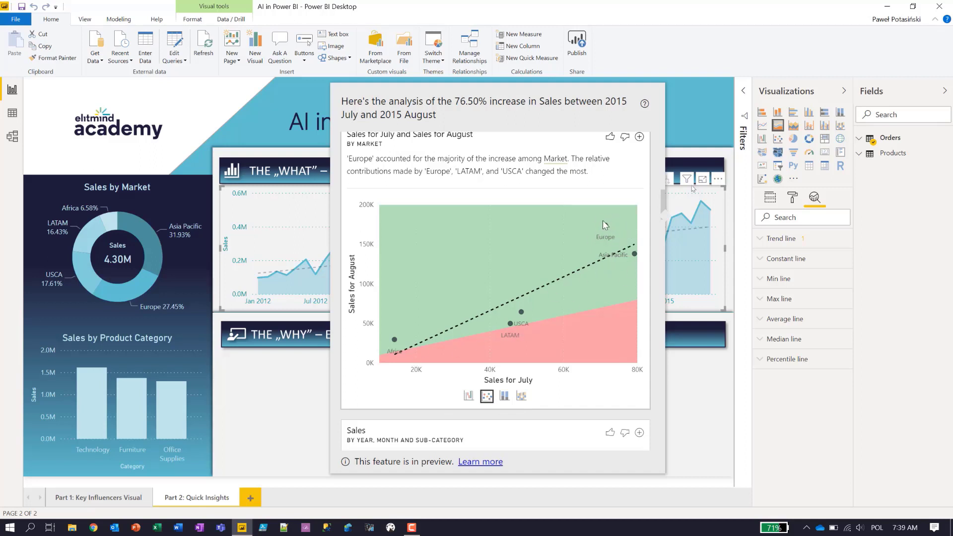
left_click(503, 398)
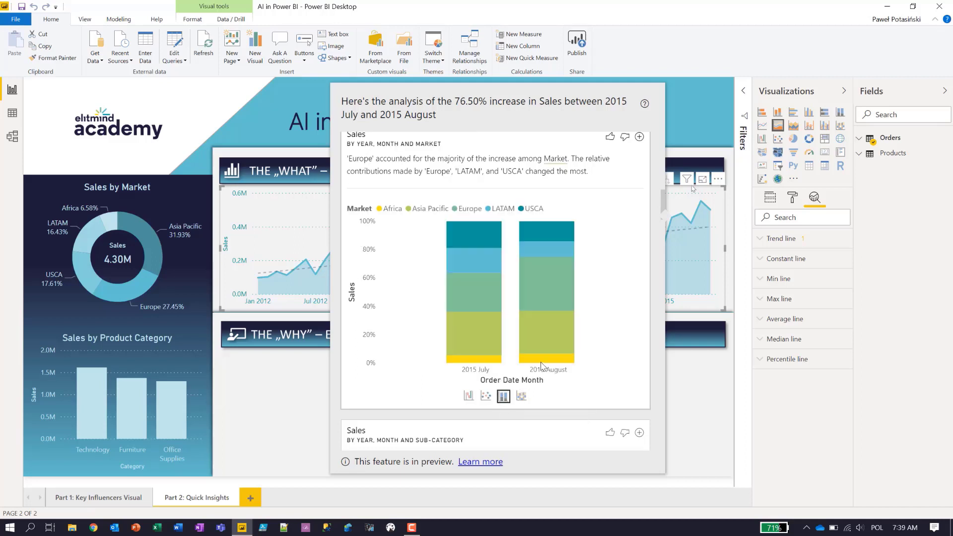
mouse_move(543, 361)
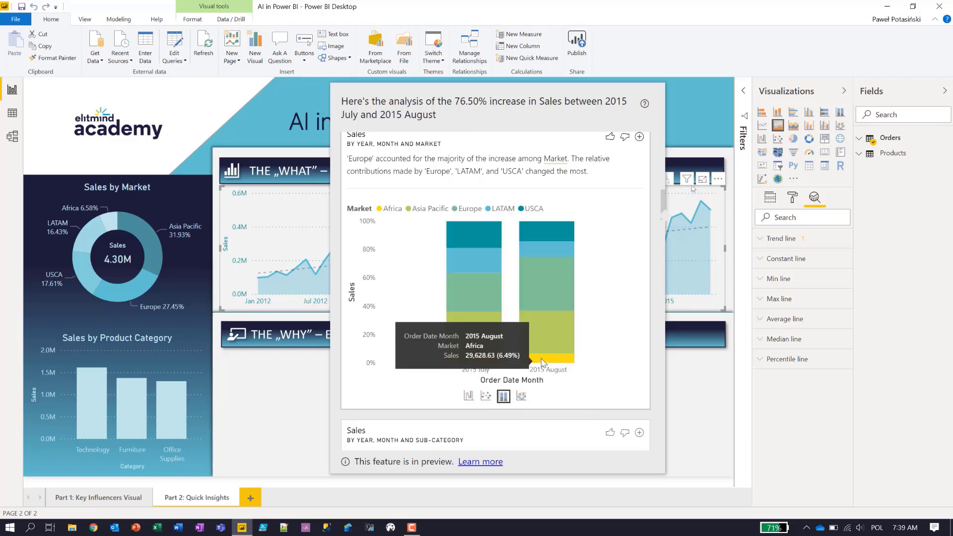
left_click(521, 397)
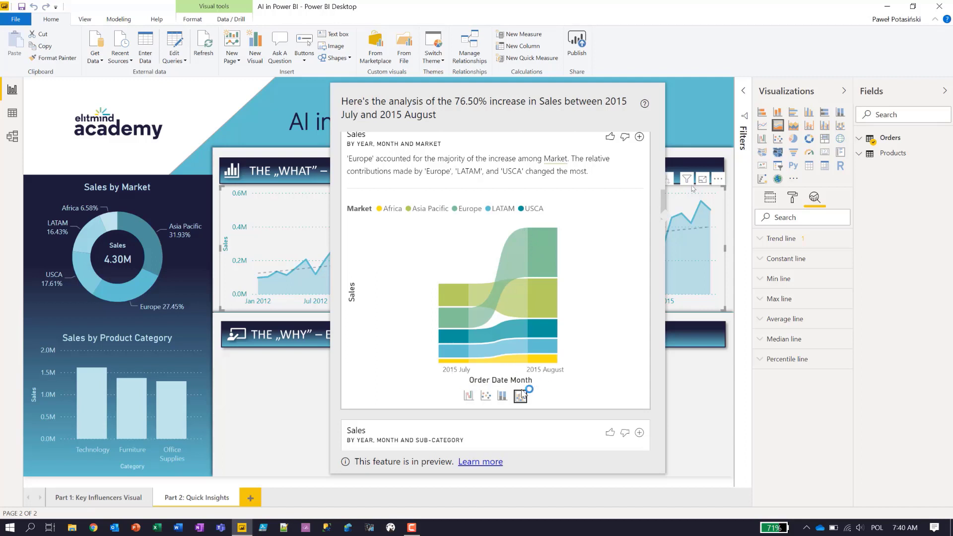
left_click(470, 397)
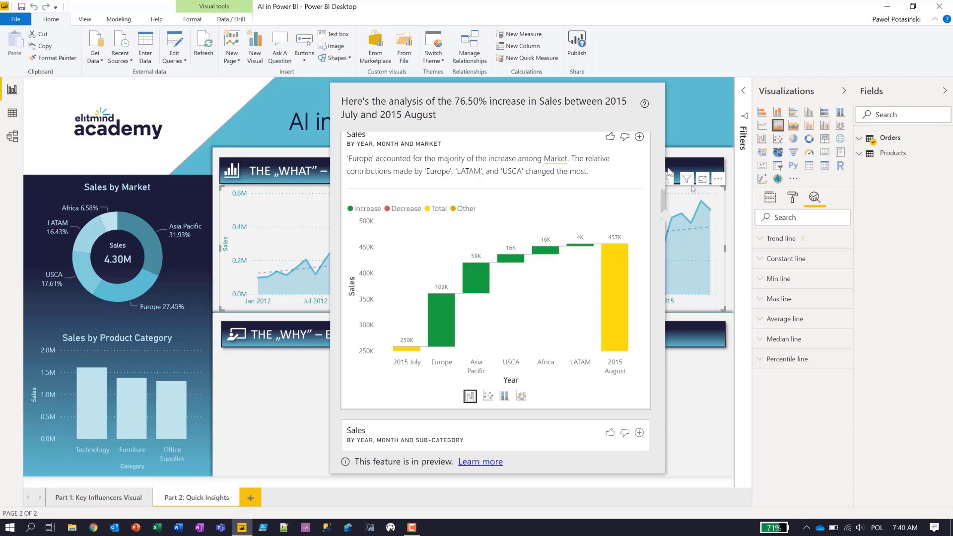
Add the Sales by Year, Month and Market waterfall and stretch it full-width below the WHY banner.
left_click(640, 138)
left_click(737, 352)
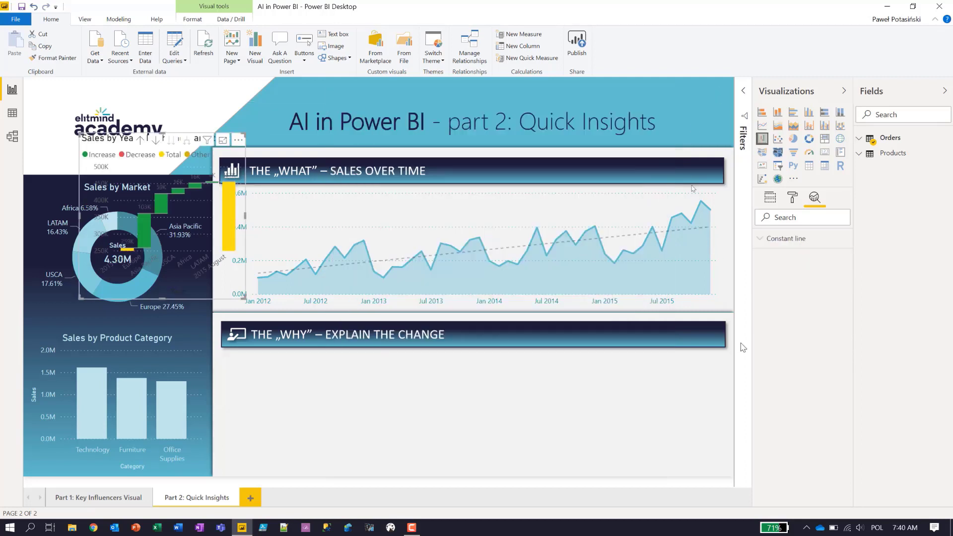
left_click_drag(122, 142, 264, 319)
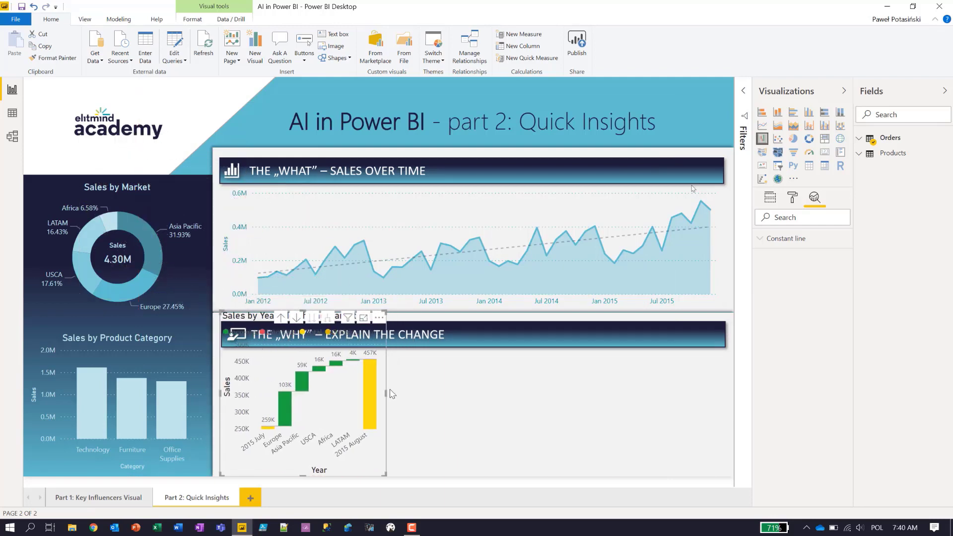
left_click_drag(385, 393, 725, 417)
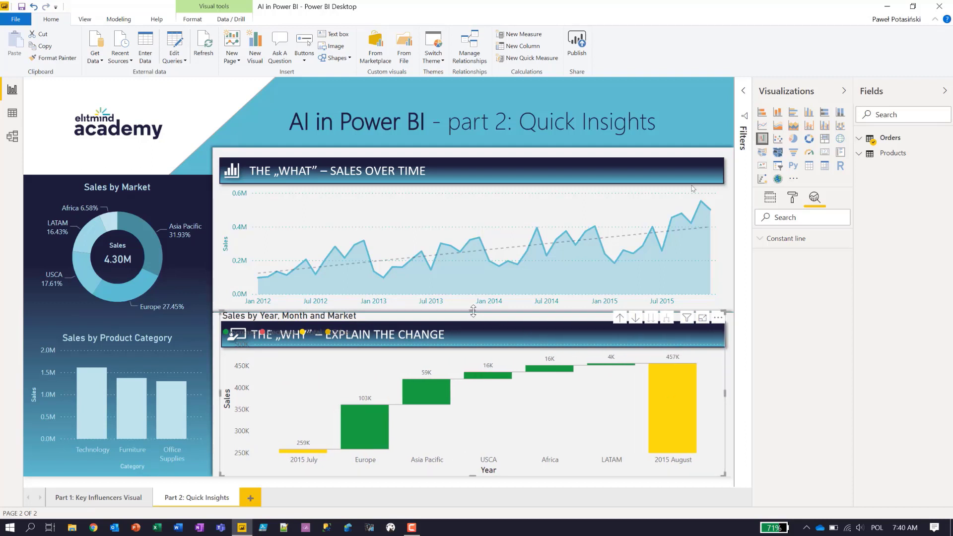
left_click_drag(473, 311, 474, 350)
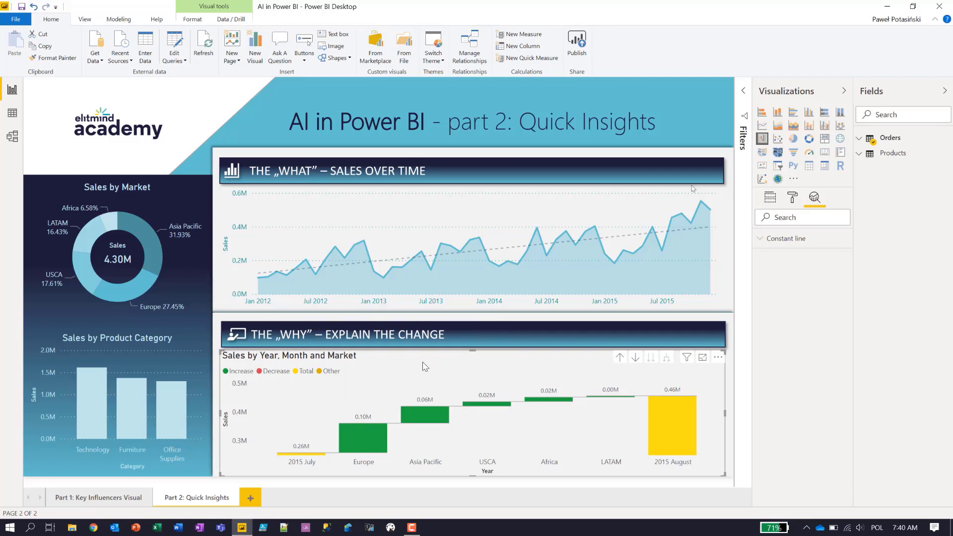
Delete and undo the waterfall, restoring the teal chart titled 'What was the root cause of sales increase in August 2015?'.
key("Delete")
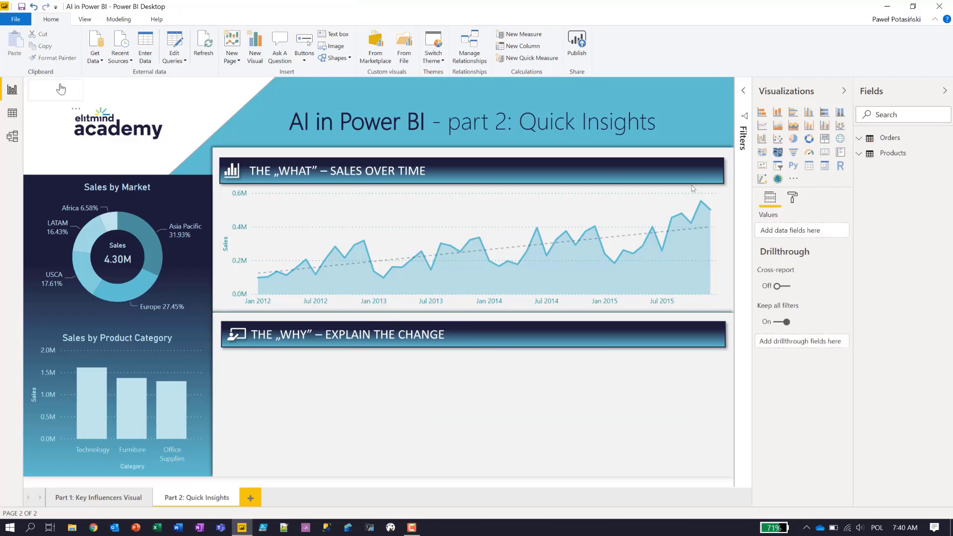
key("ctrl+z")
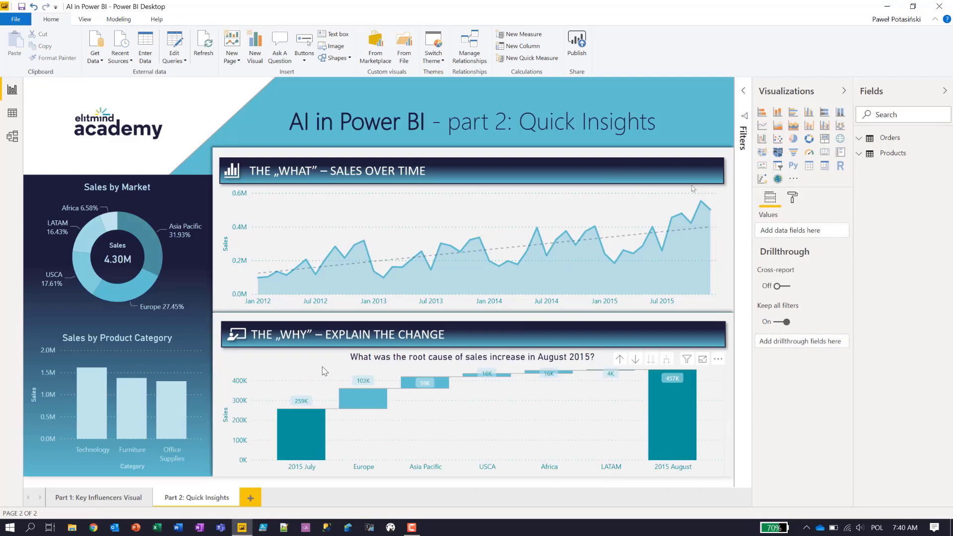
mouse_move(666, 403)
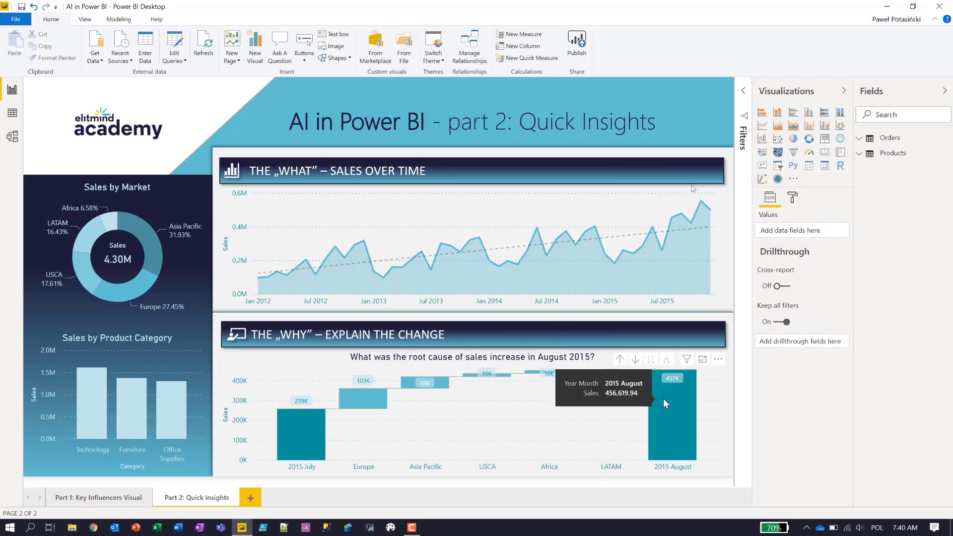
mouse_move(374, 402)
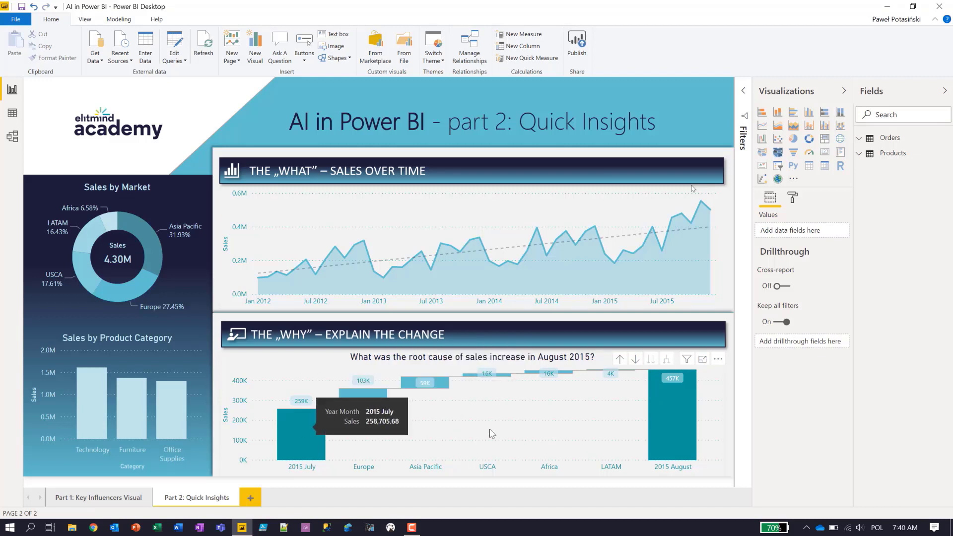
mouse_move(651, 431)
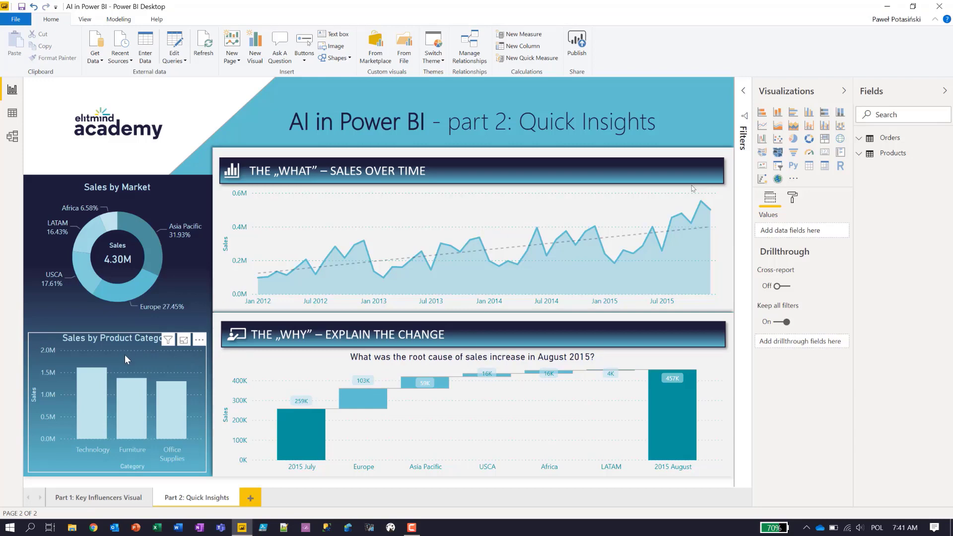
Run Find where this distribution is different from the Technology bar of Sales by Product Category.
left_click(99, 354)
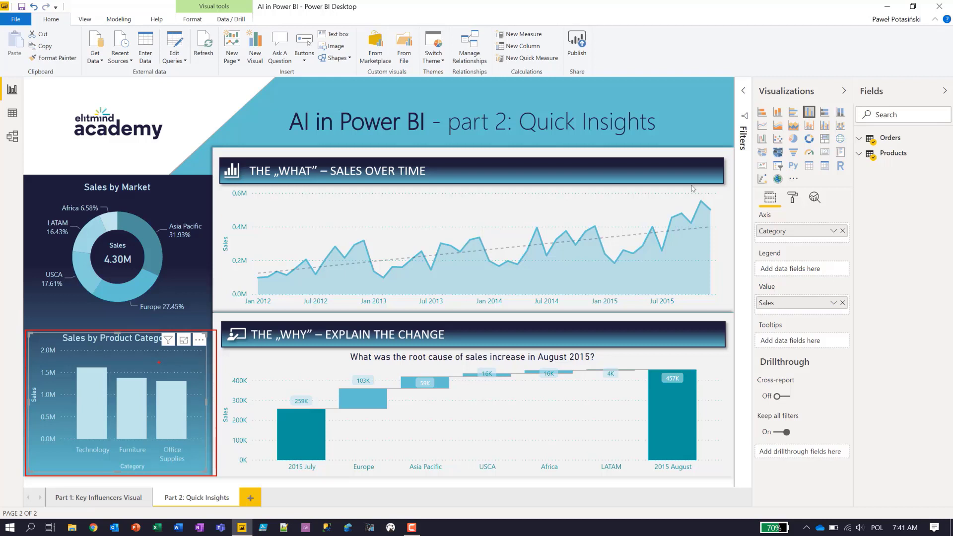
right_click(95, 381)
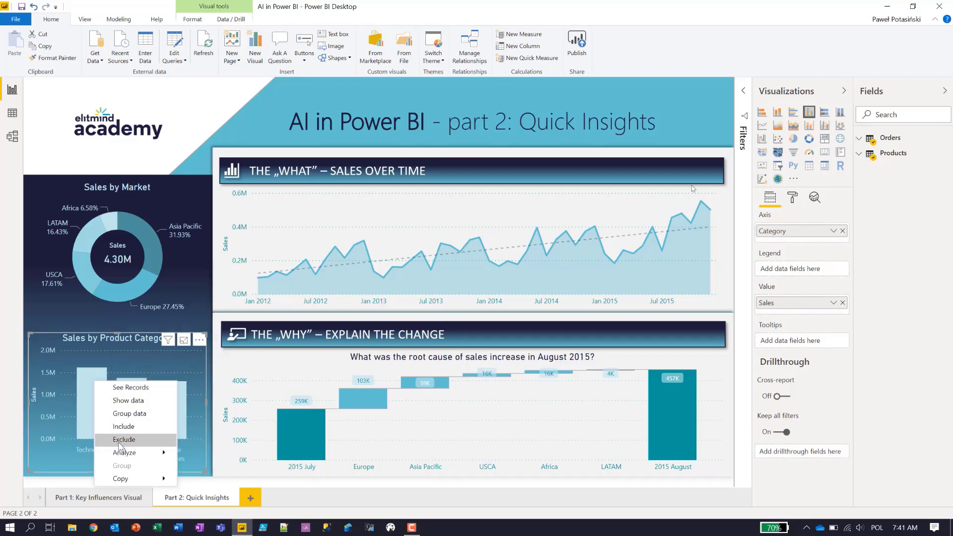
mouse_move(120, 453)
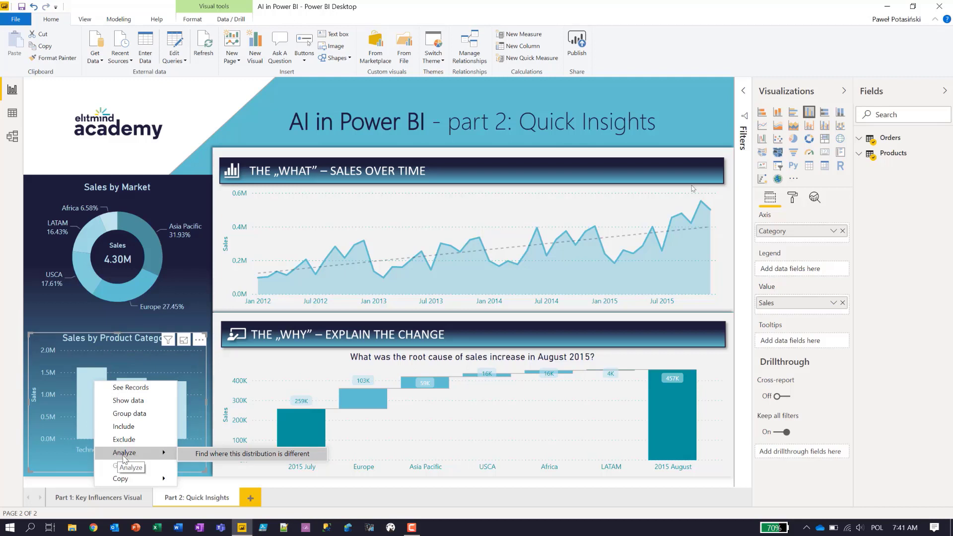
left_click(202, 456)
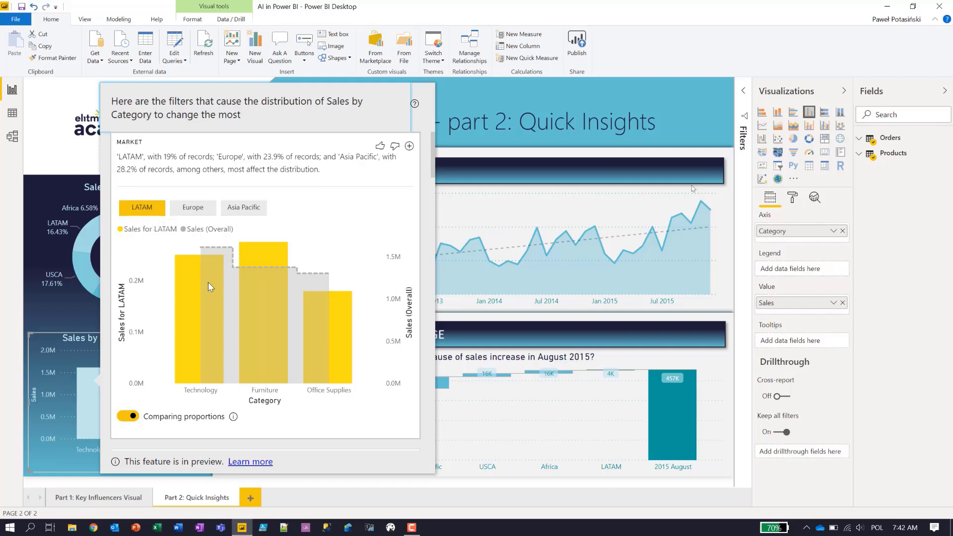
Show the Europe breakdown of the Market distribution insight.
mouse_move(207, 273)
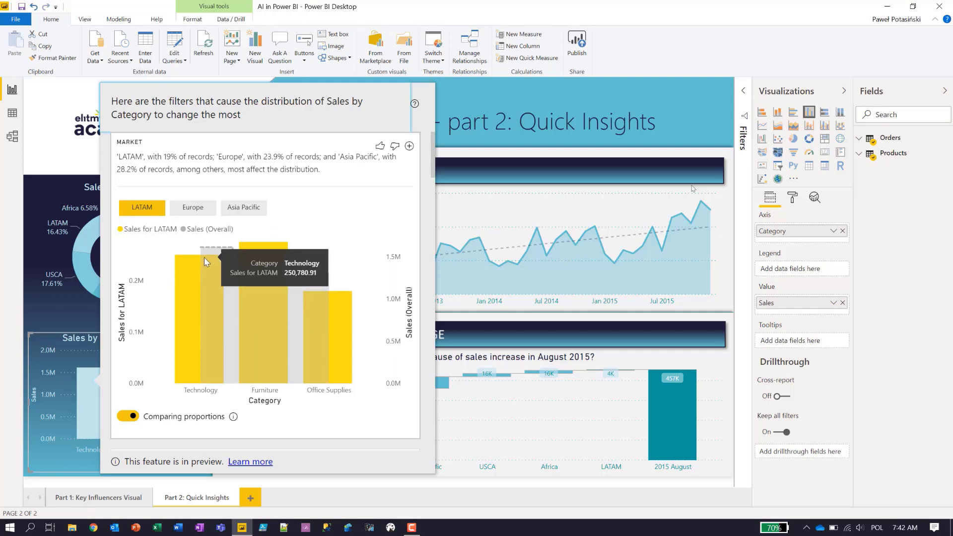
mouse_move(199, 246)
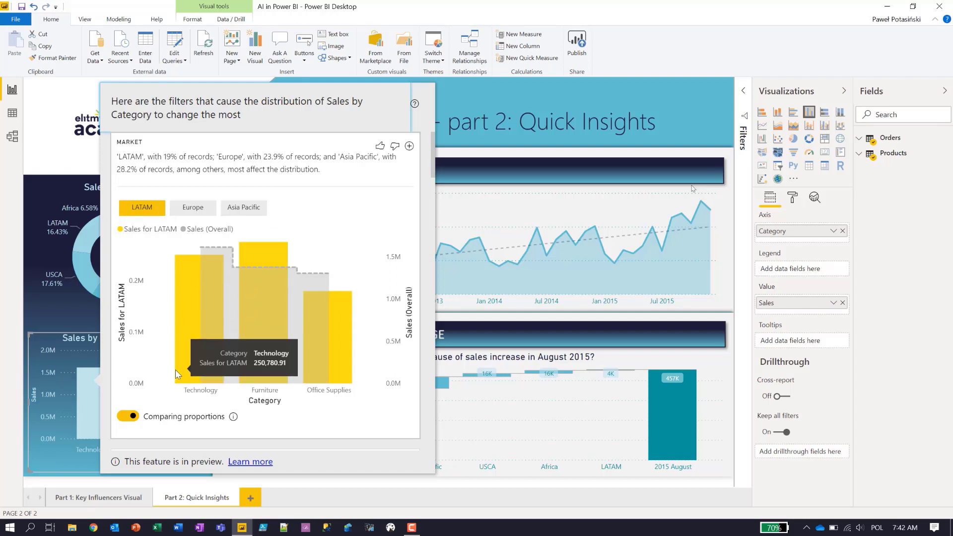
mouse_move(185, 261)
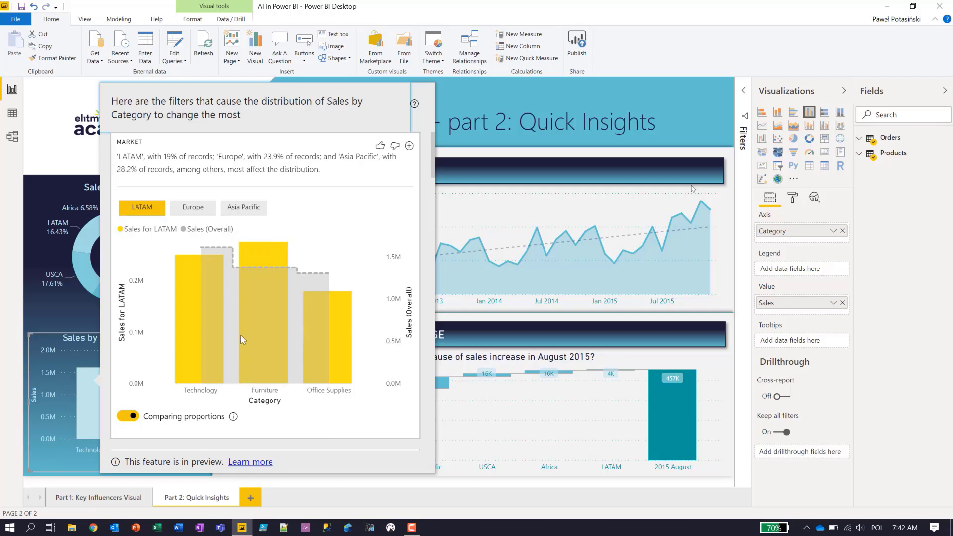
left_click(197, 211)
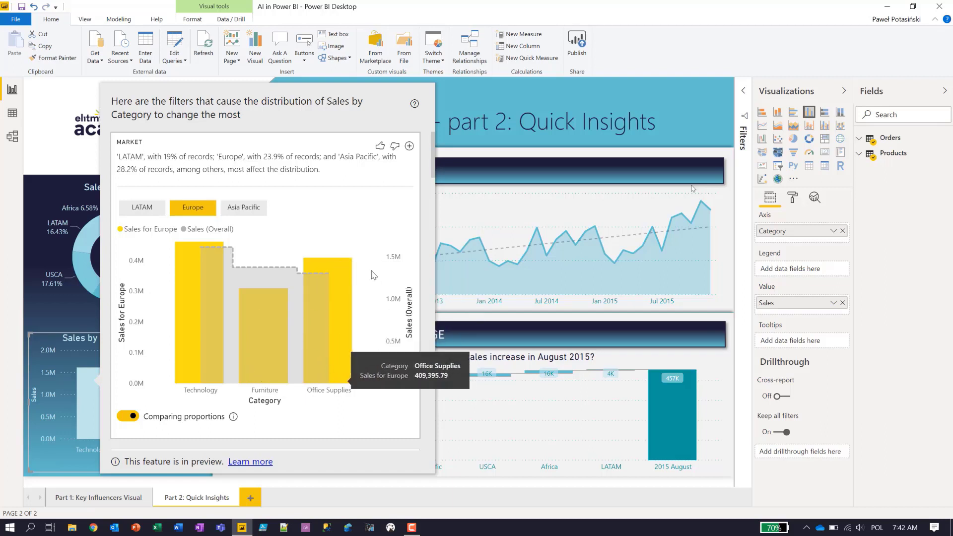
Turn off Comparing proportions to compare Europe's absolute sales with overall sales.
scroll(283, 301, "down", 3)
scroll(264, 287, "up", 3)
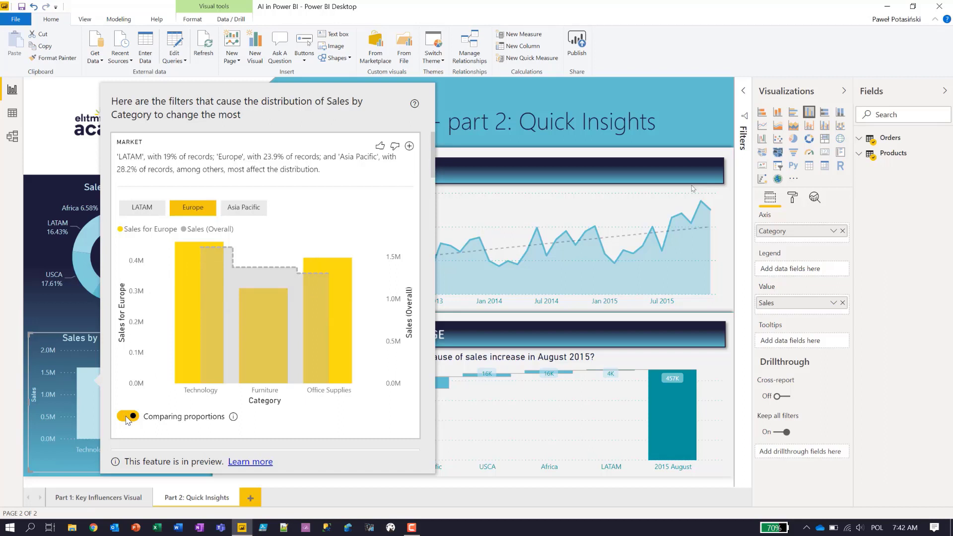
left_click(128, 417)
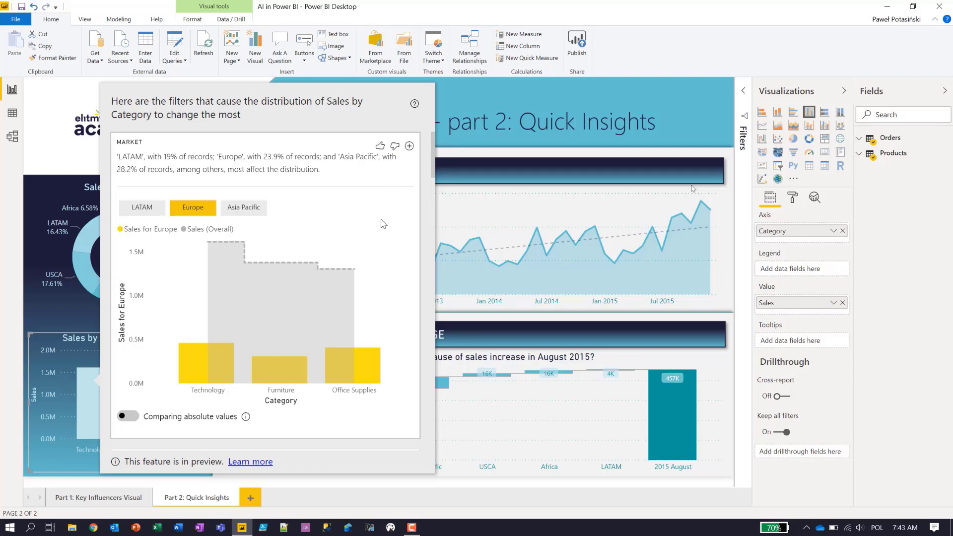
Scroll through the Country and State insights down to the Home Office Segment insight.
scroll(383, 224, "down", 10)
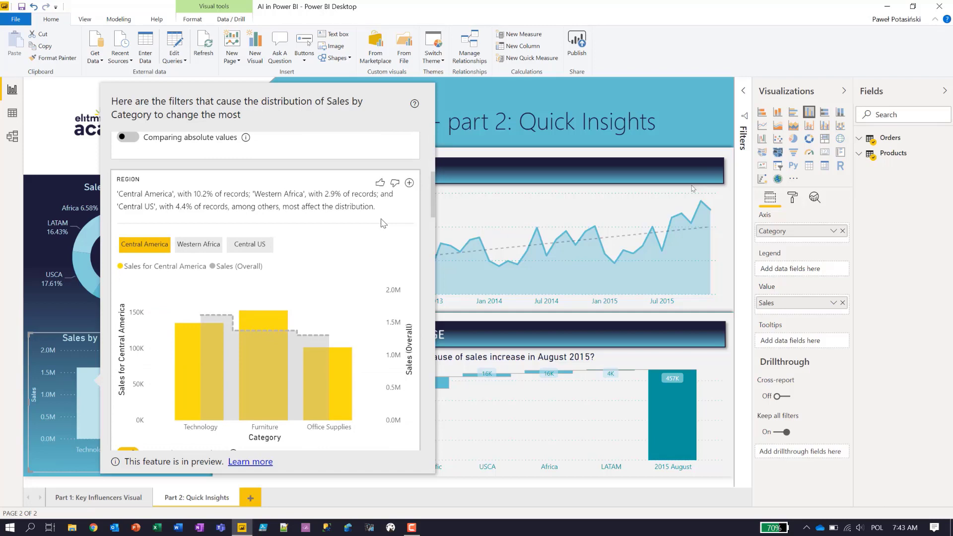
scroll(384, 223, "down", 3)
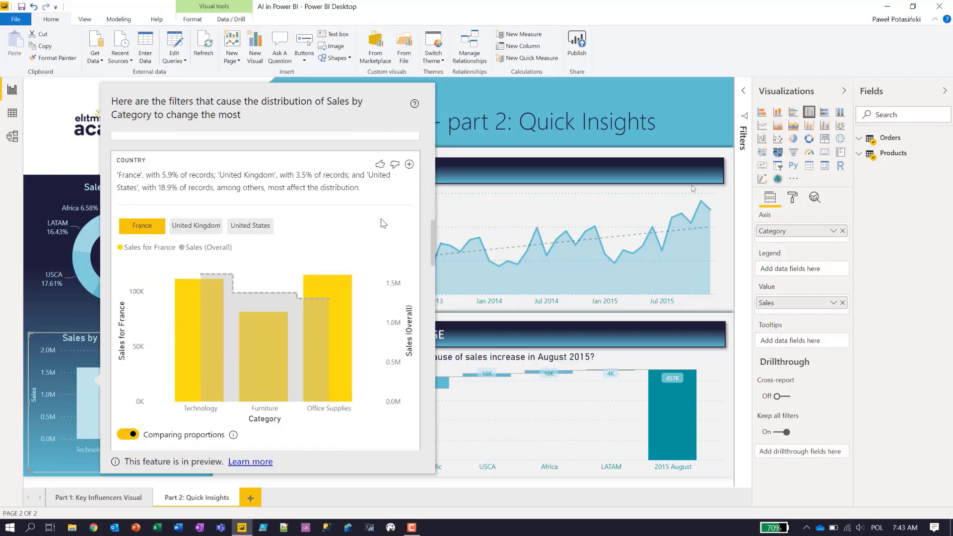
scroll(383, 223, "down", 5)
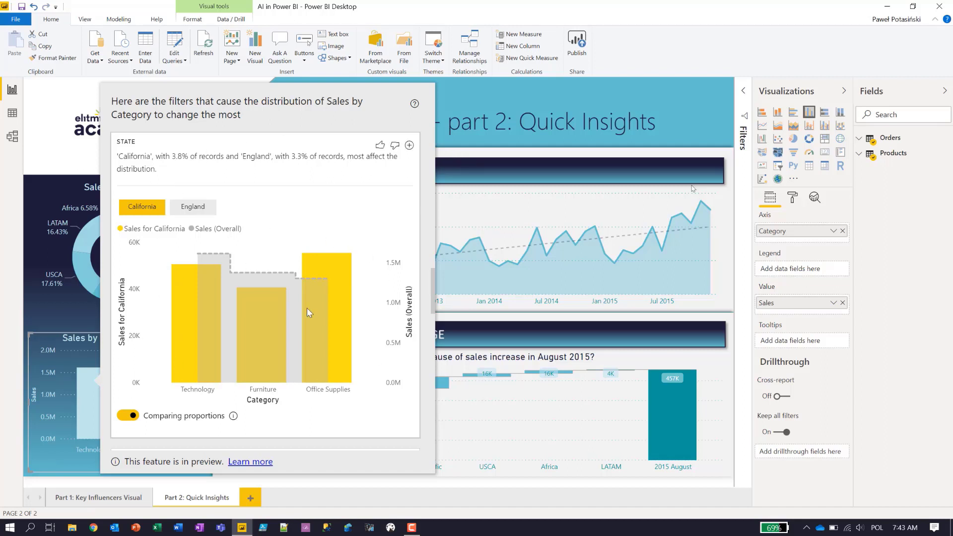
scroll(321, 285, "down", 1)
scroll(320, 284, "down", 5)
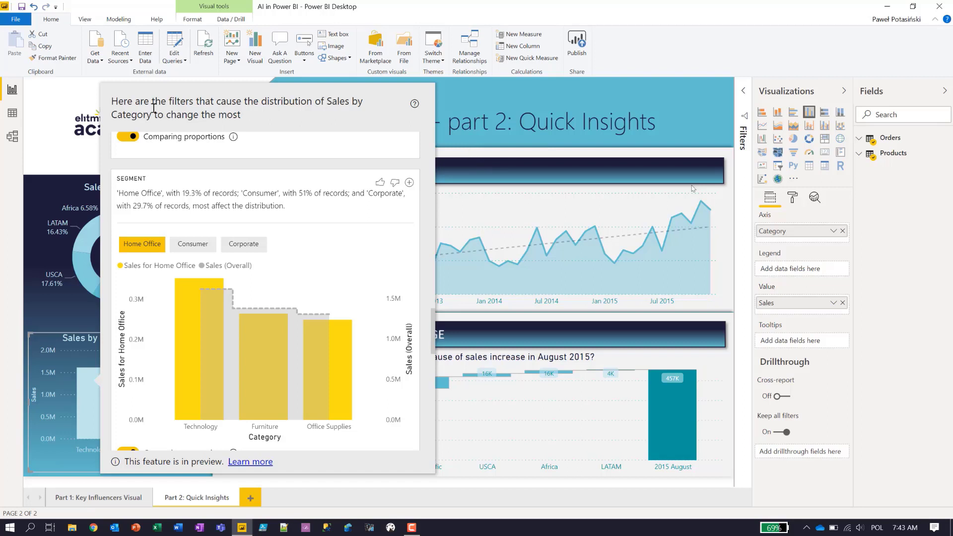
left_click(457, 155)
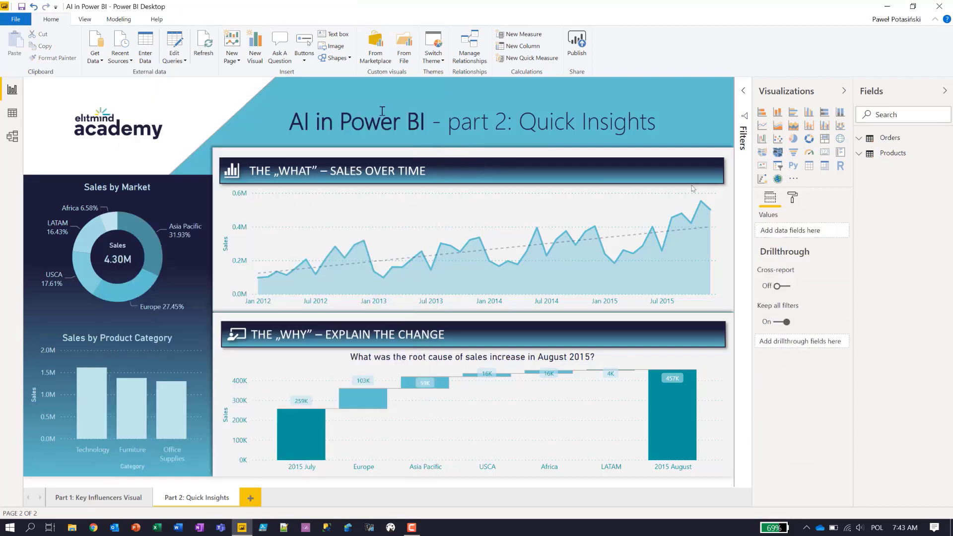
mouse_move(175, 410)
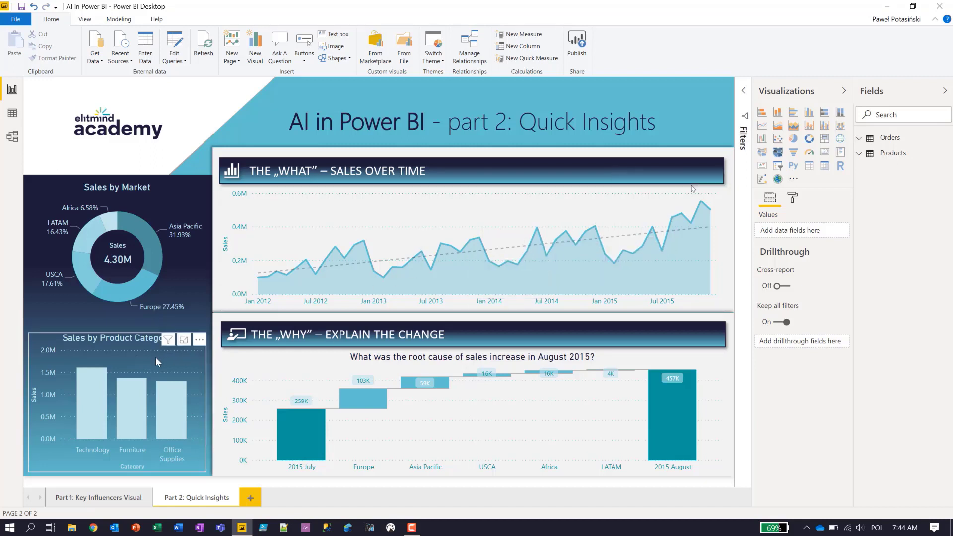
mouse_move(672, 222)
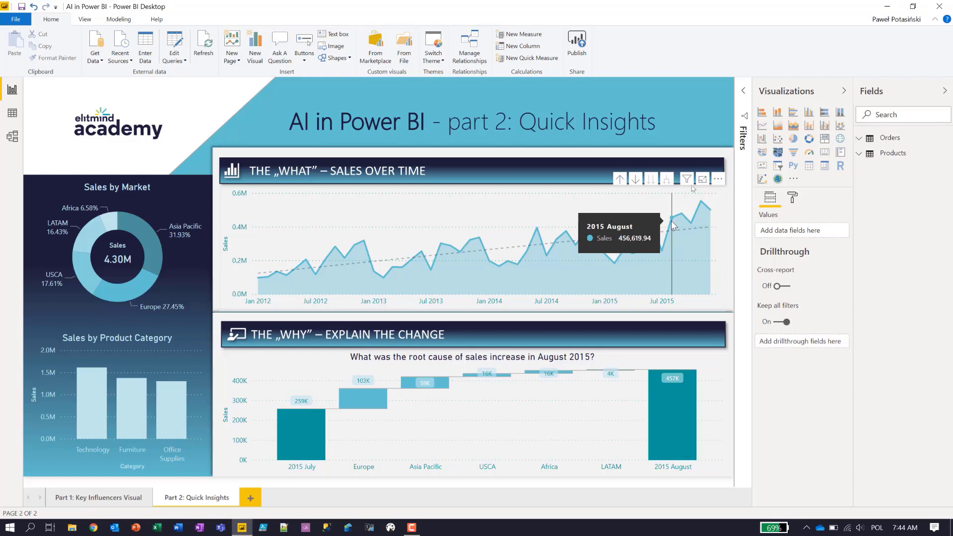
Save 'AI in Power BI.pbix' and publish it to the AI in Power BI workspace.
left_click(577, 51)
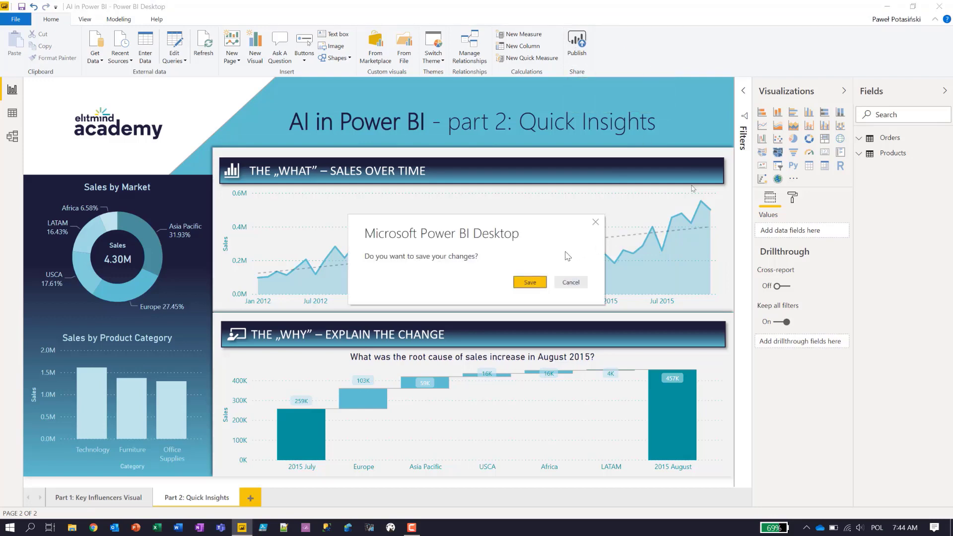
left_click(538, 282)
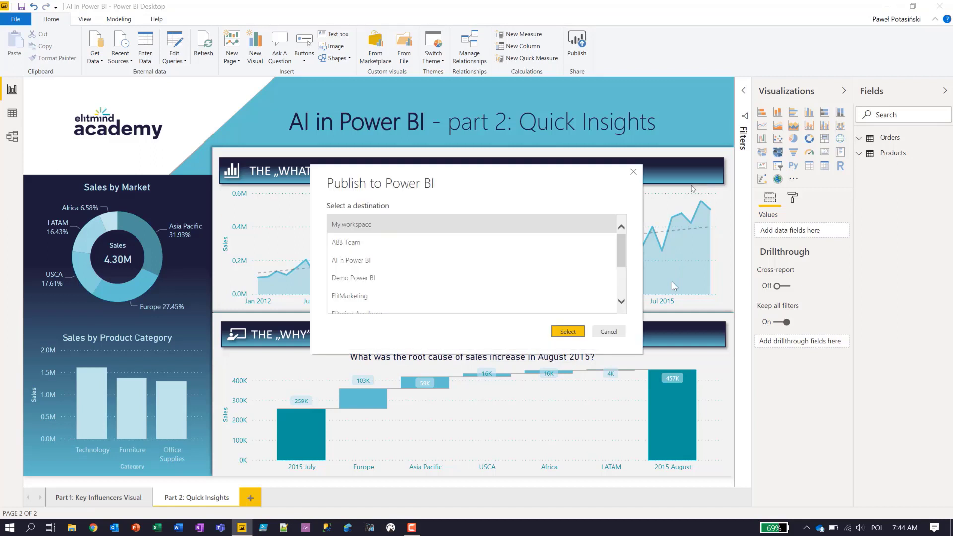
left_click(385, 261)
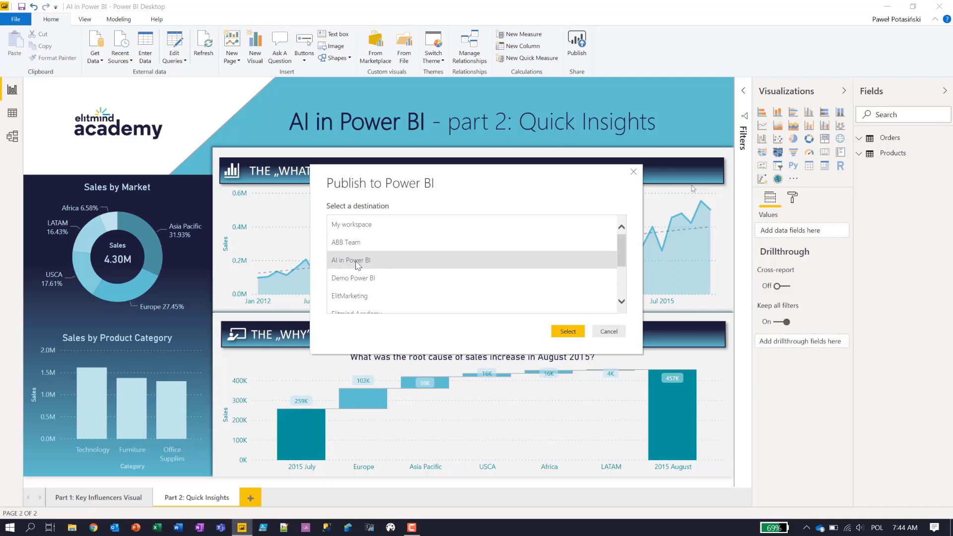
left_click(568, 331)
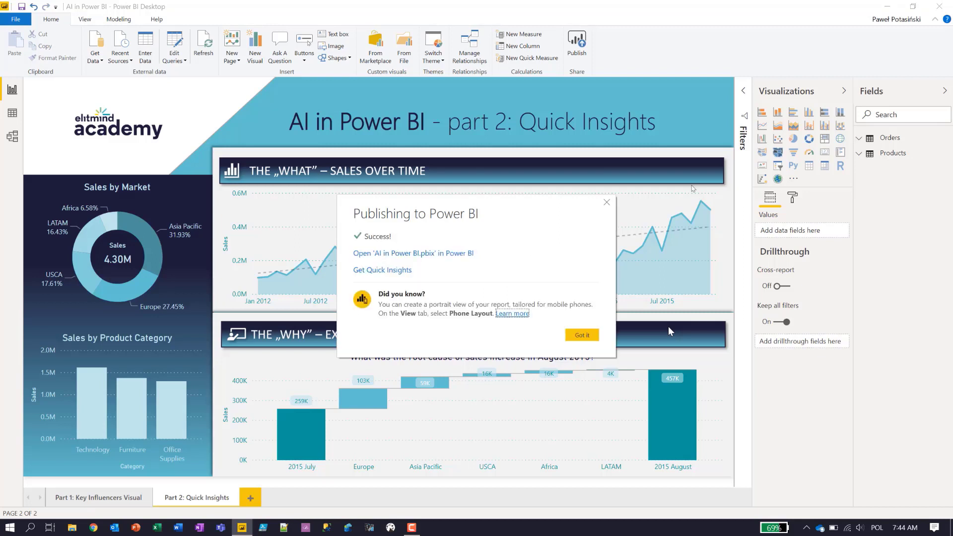
left_click(589, 336)
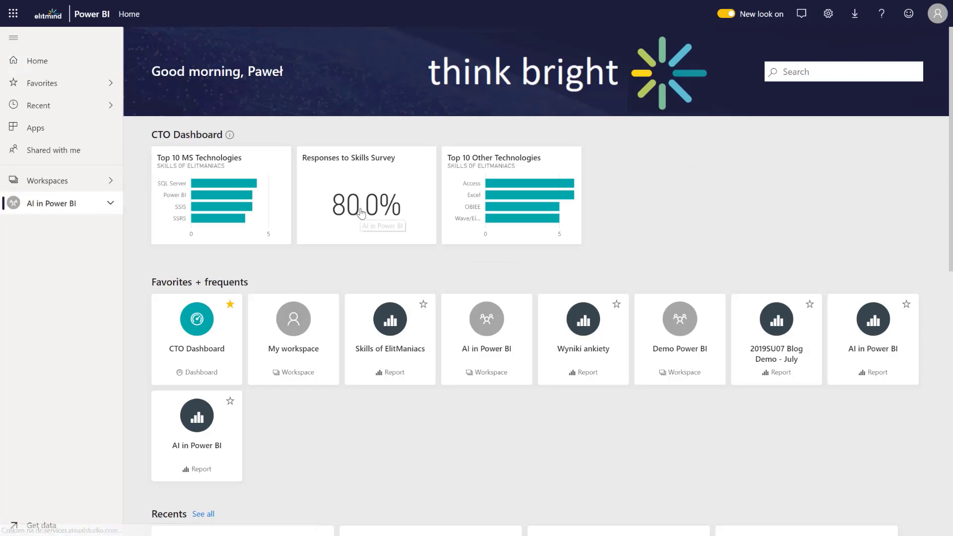
Generate Quick Insights for the AI in Power BI dataset from its workspace's dataset list.
left_click(86, 203)
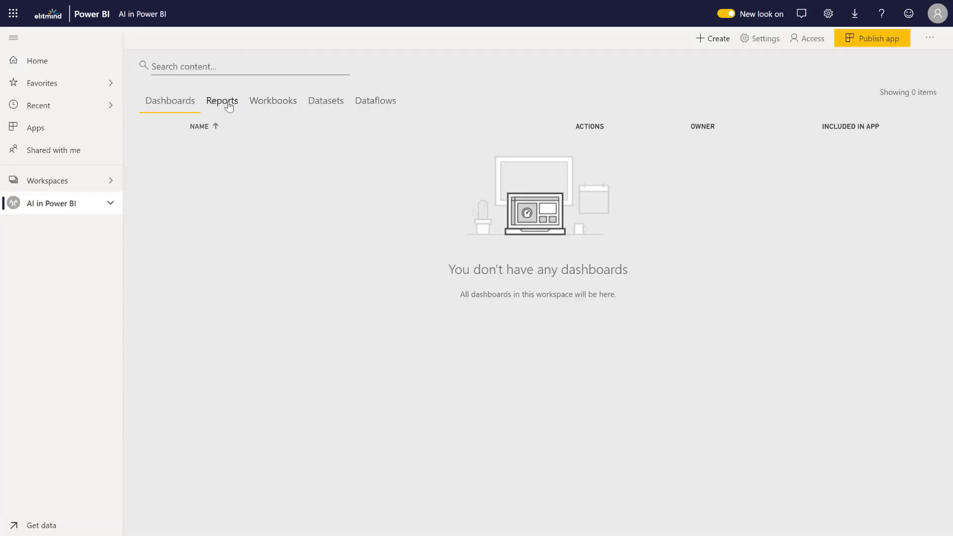
left_click(324, 100)
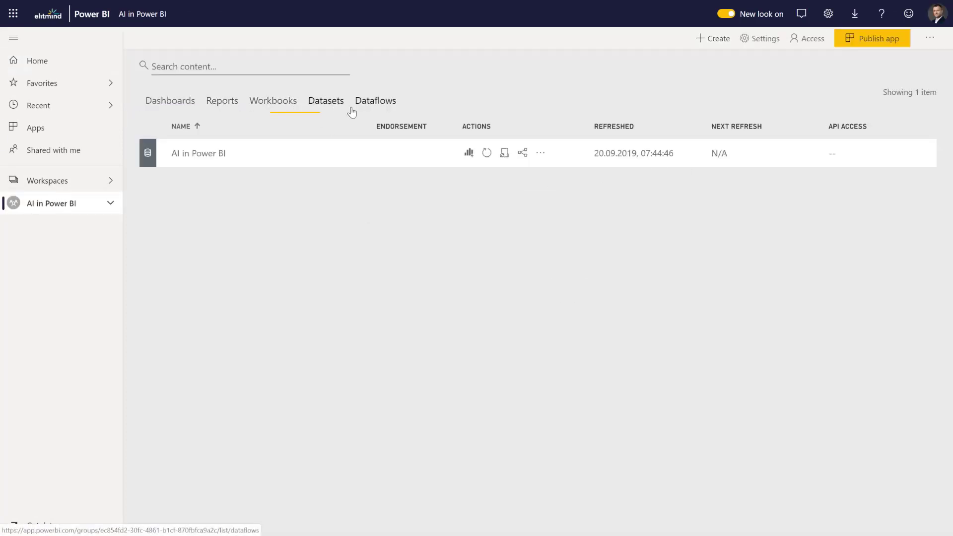
left_click(225, 105)
left_click(318, 104)
left_click(541, 154)
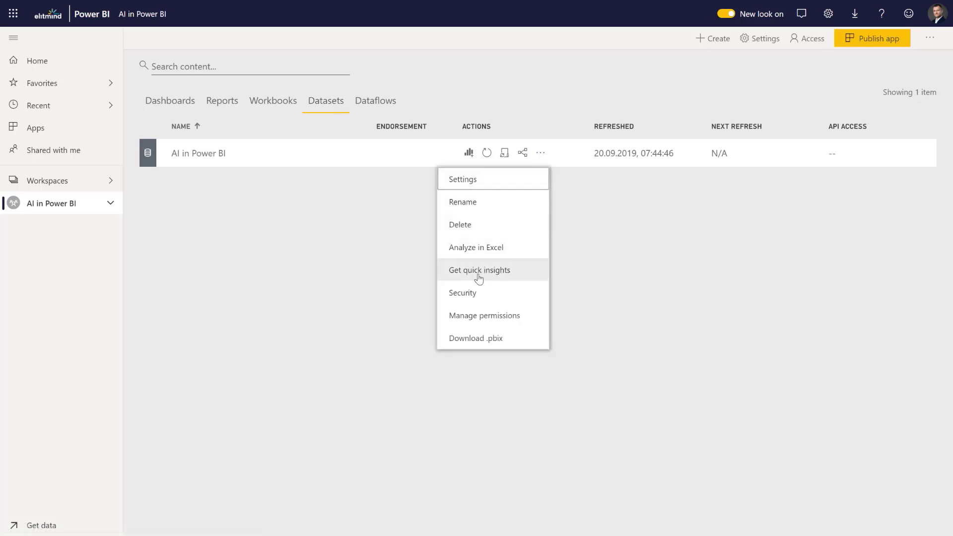
left_click(478, 276)
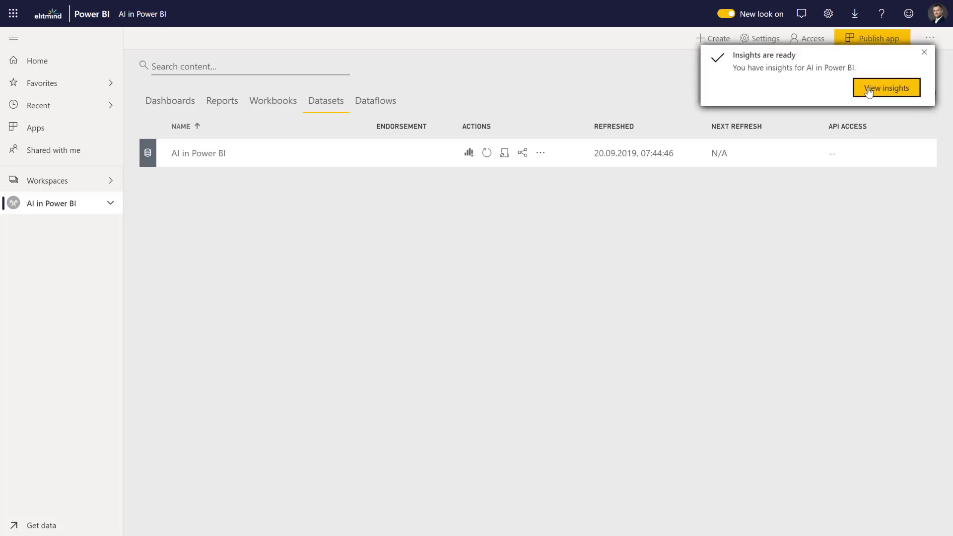
View the generated insights and scroll through the cards, such as 'Tables' having noticeably less Profit.
left_click(869, 90)
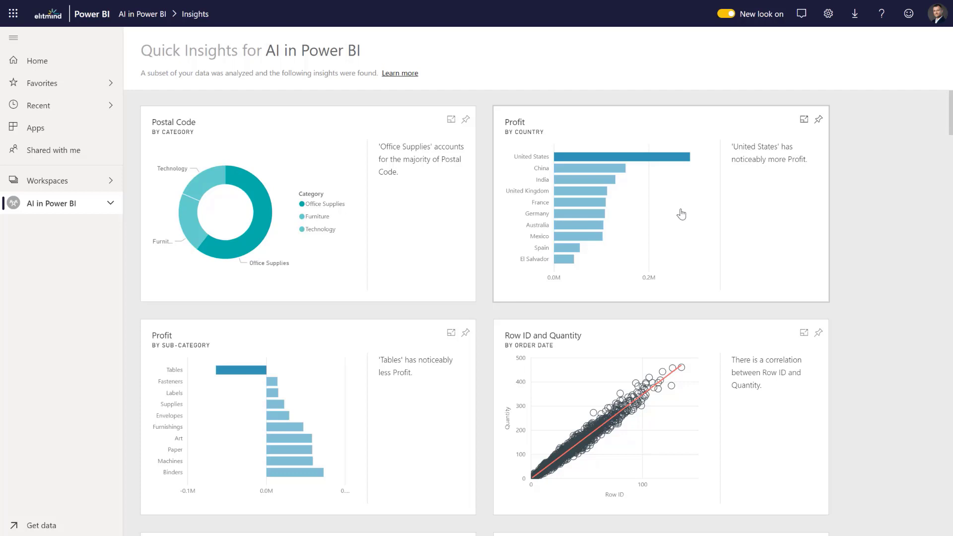
scroll(676, 211, "down", 2)
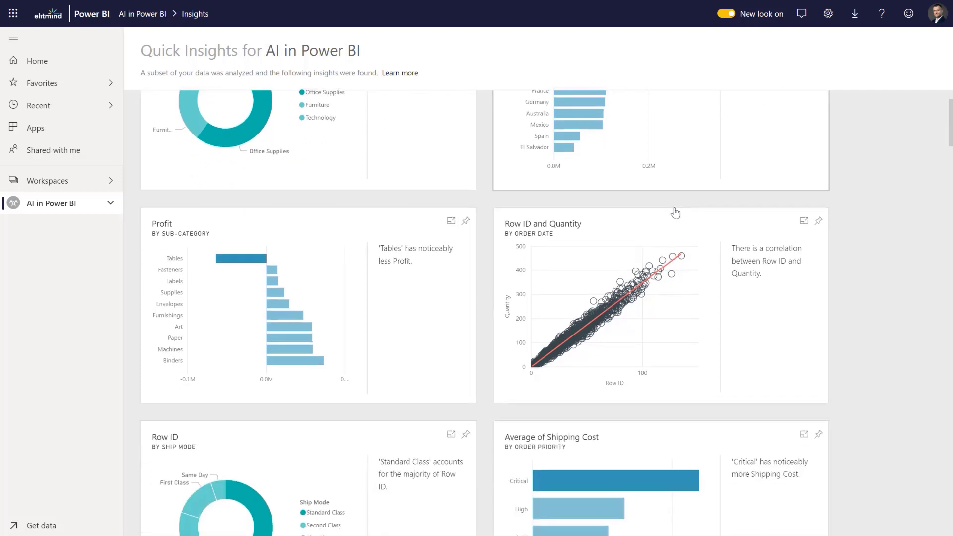
mouse_move(235, 264)
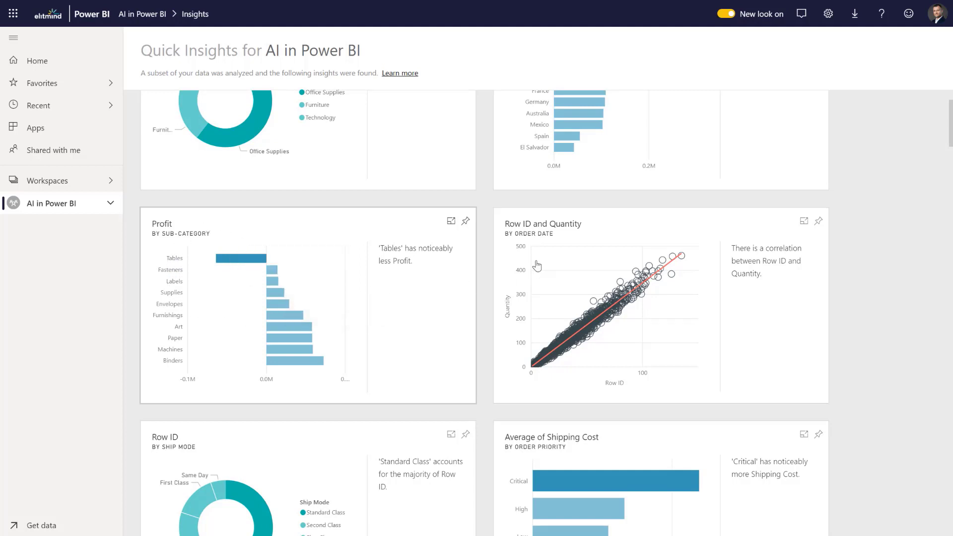
scroll(537, 262, "down", 2)
mouse_move(534, 258)
scroll(534, 258, "down", 2)
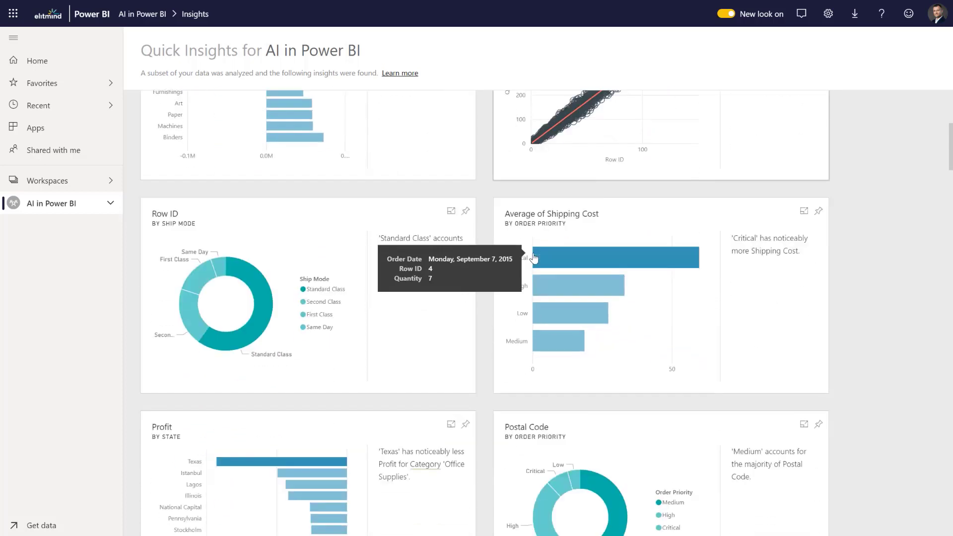
mouse_move(583, 266)
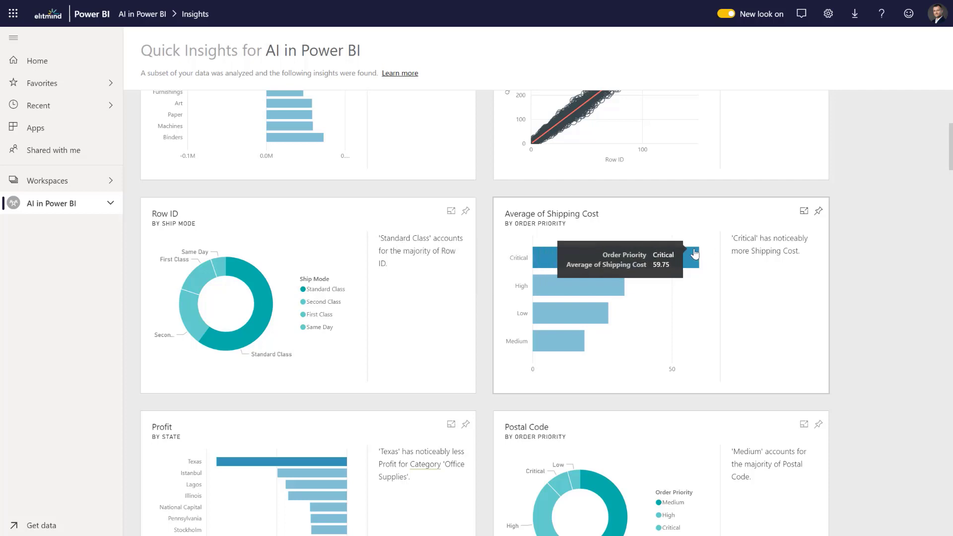
scroll(694, 253, "down", 2)
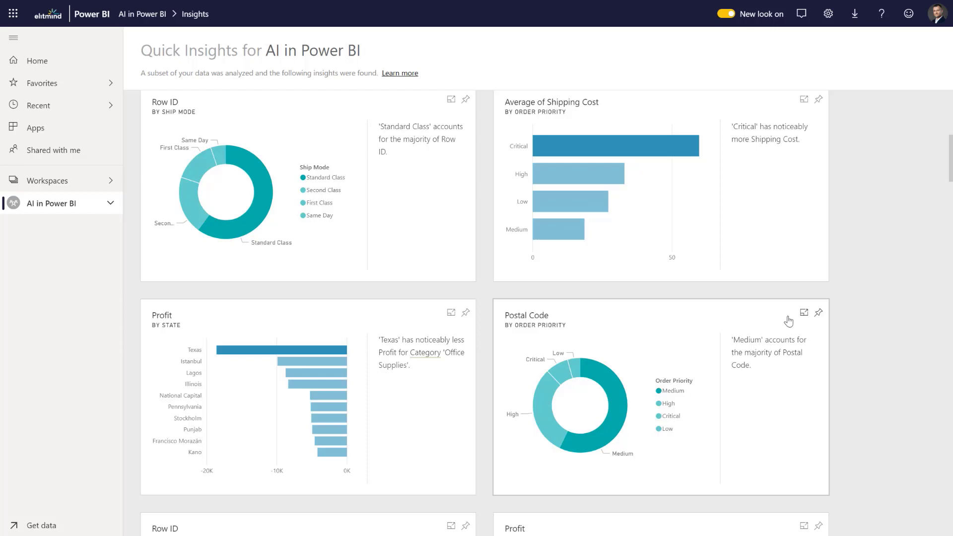
scroll(773, 313, "up", 8)
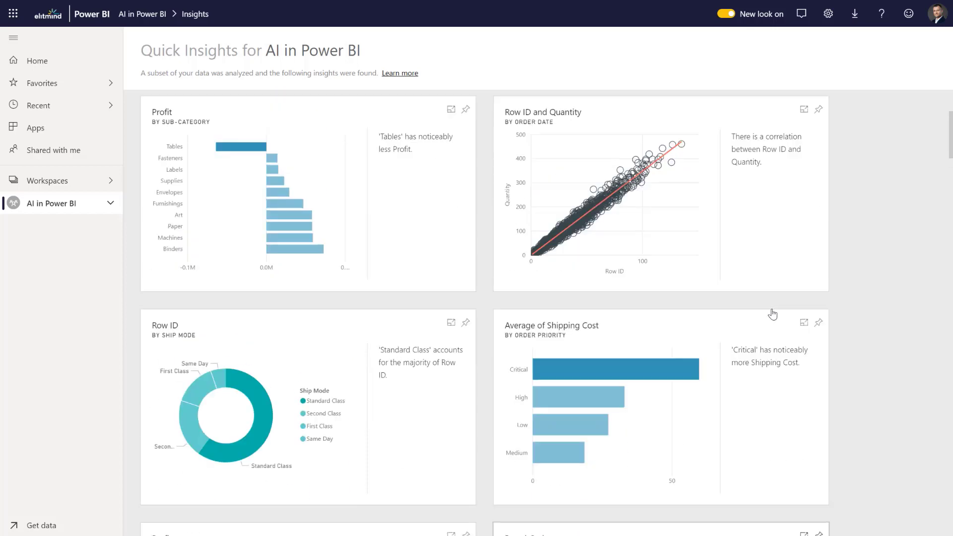
scroll(772, 313, "down", 1)
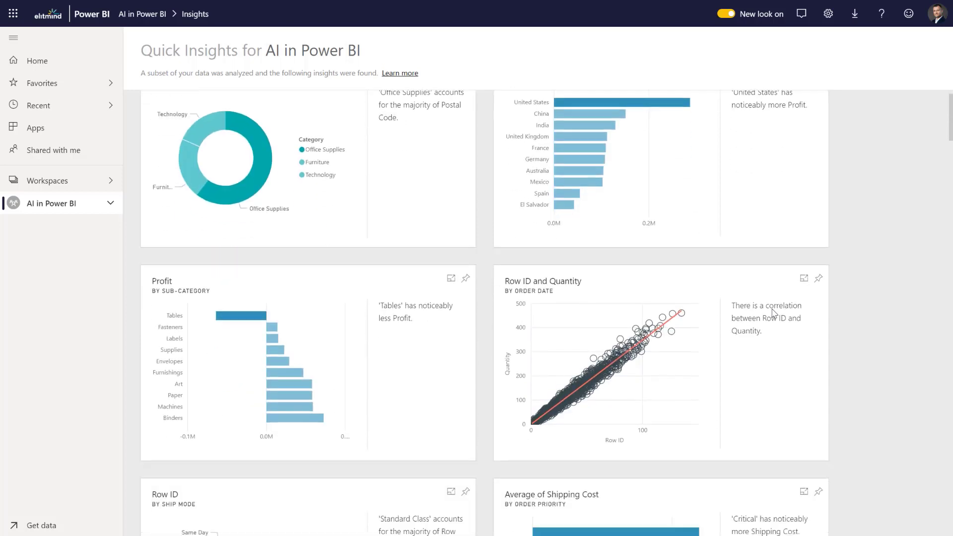
Pin the Profit by Sub-Category card to a new dashboard called 'Sales' and go to it.
left_click(467, 281)
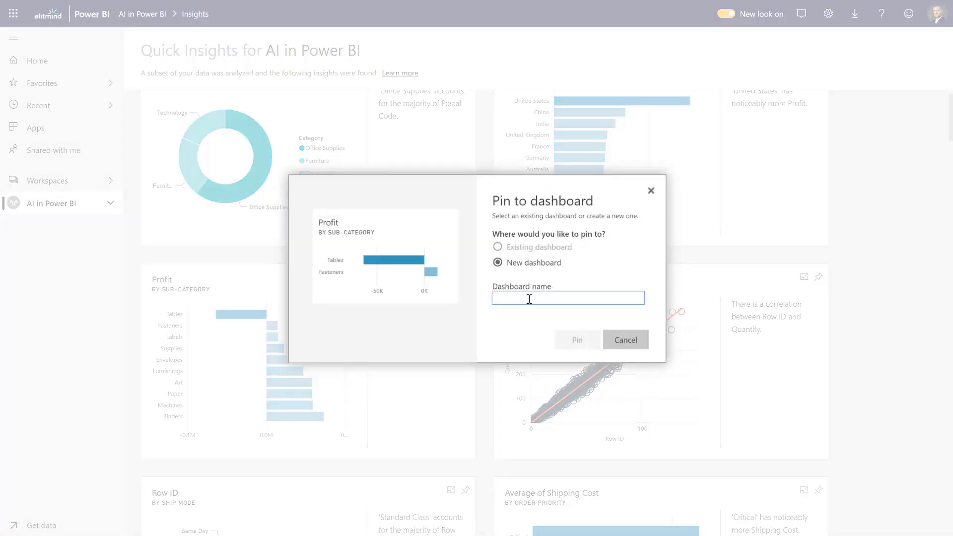
type("Sales")
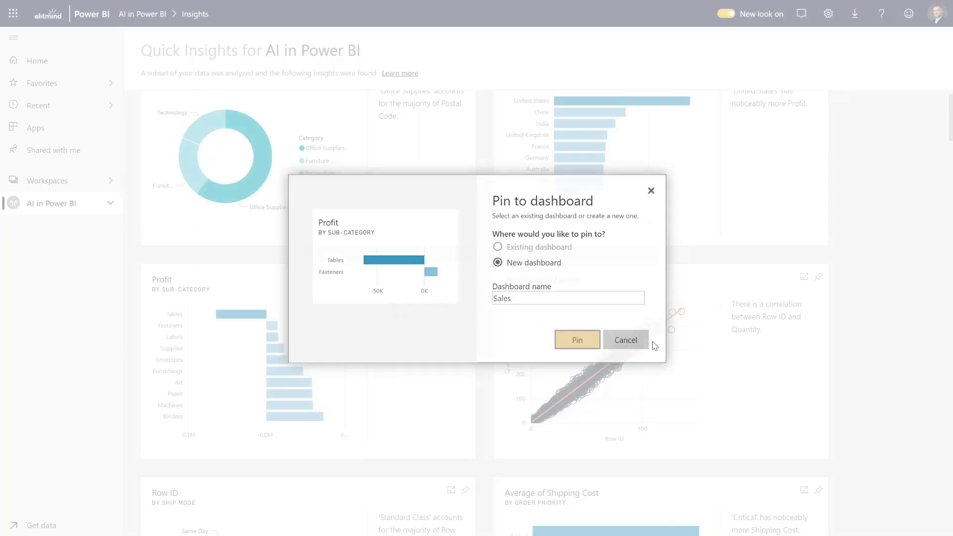
key("Return")
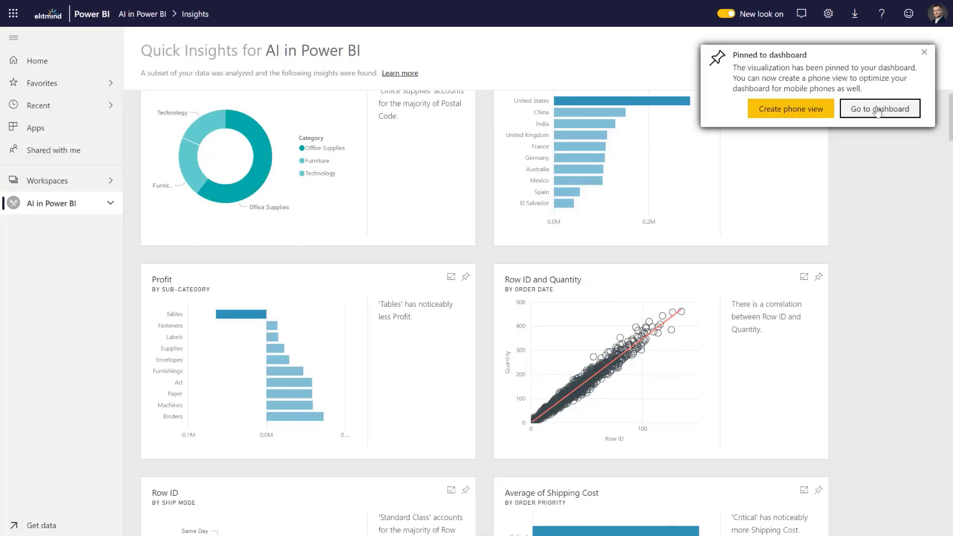
left_click(877, 112)
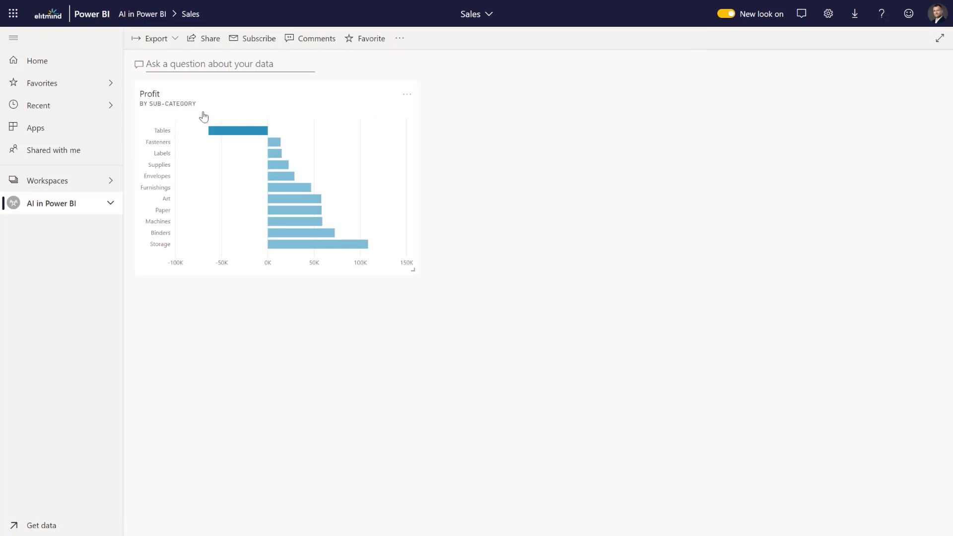
Focus the Profit by Sub-Category tile and browse its related insights, such as Profit by Ship Mode.
left_click(308, 130)
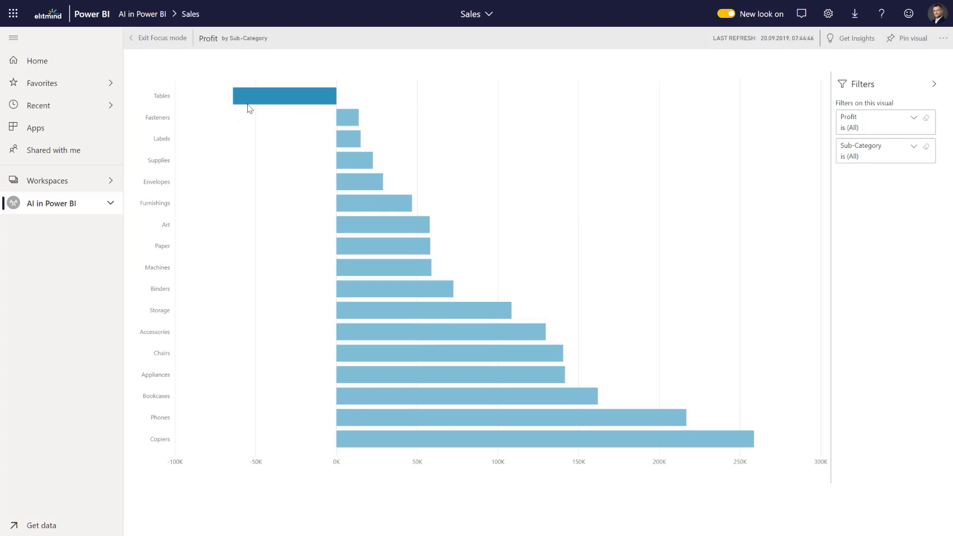
mouse_move(249, 104)
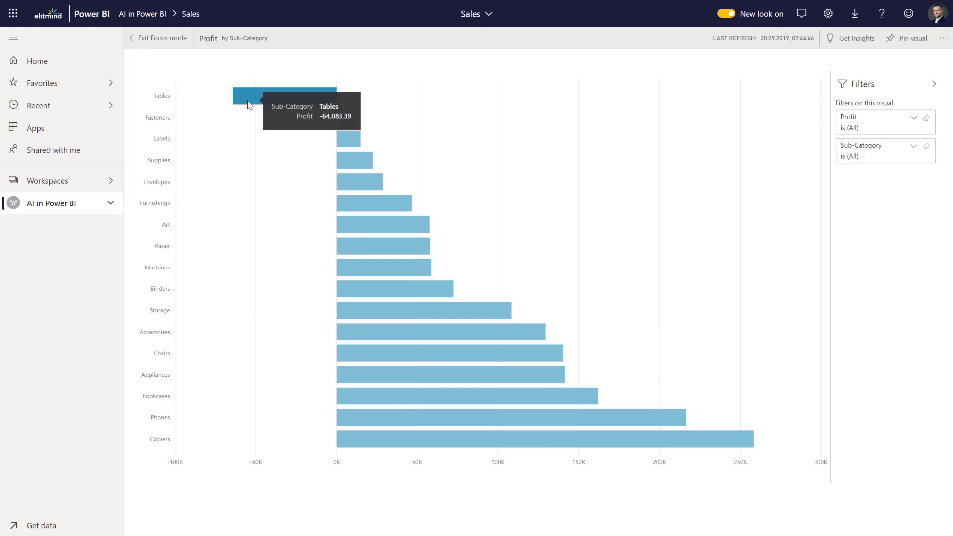
left_click(845, 38)
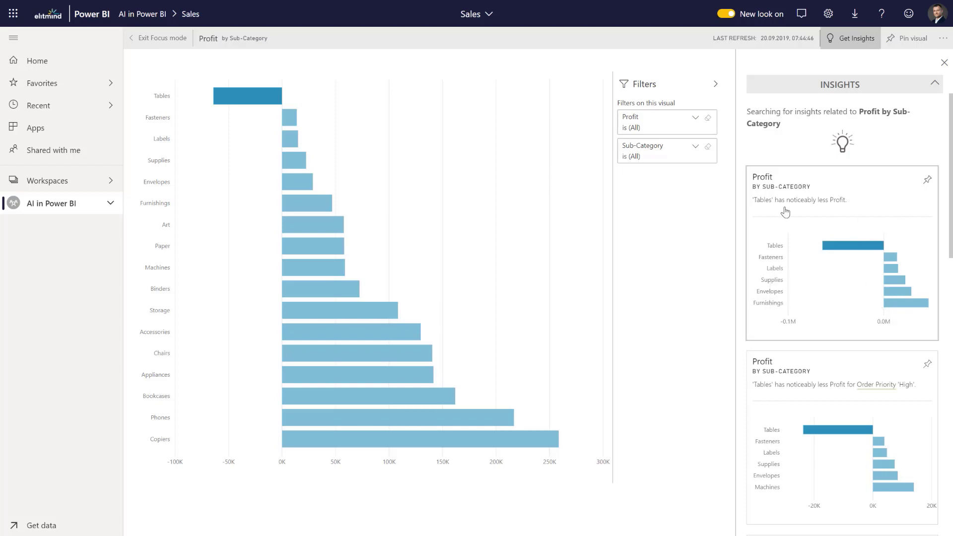
scroll(869, 323, "down", 9)
scroll(889, 298, "down", 12)
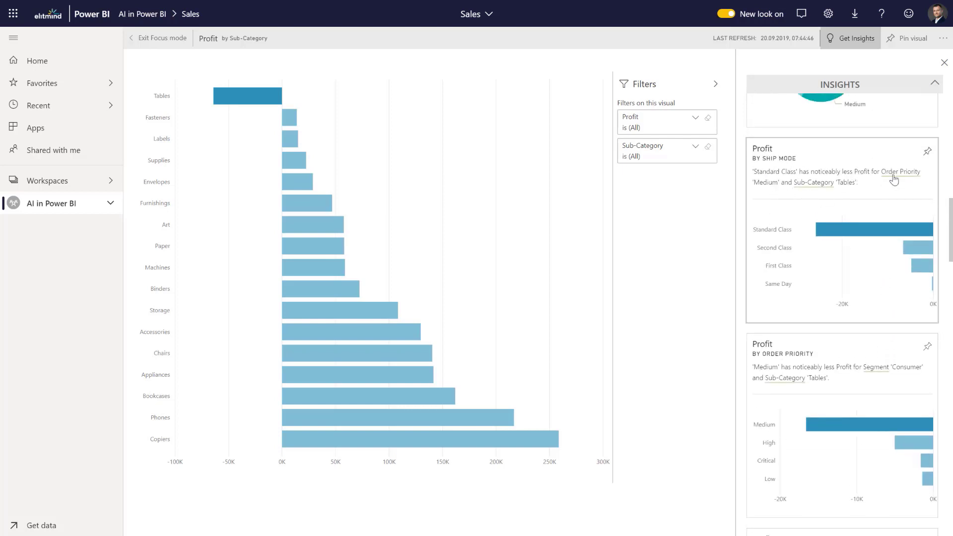
mouse_move(841, 239)
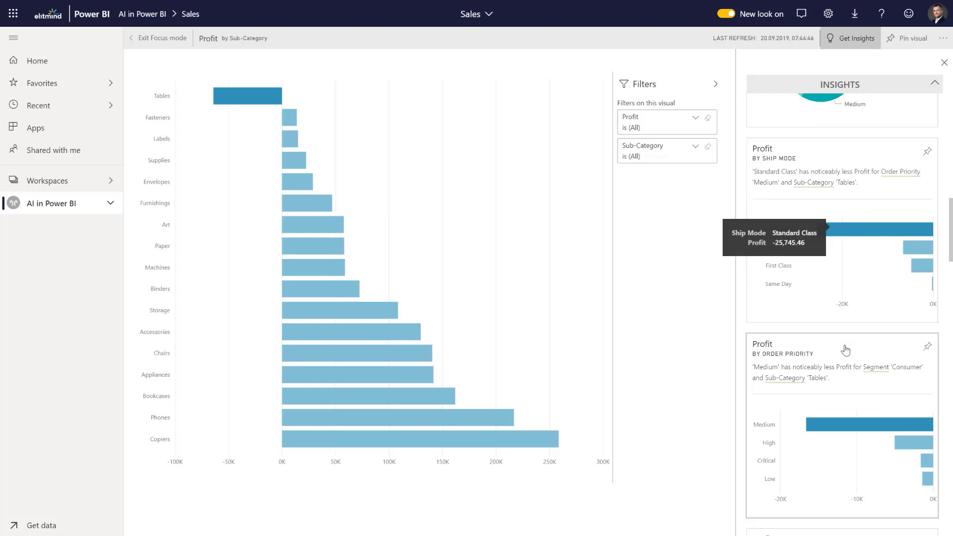
scroll(844, 347, "down", 2)
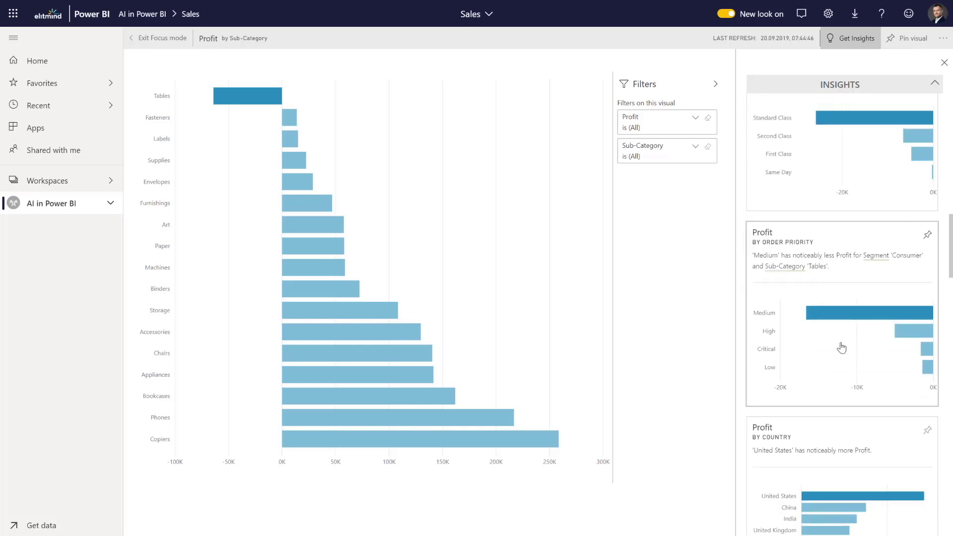
mouse_move(824, 322)
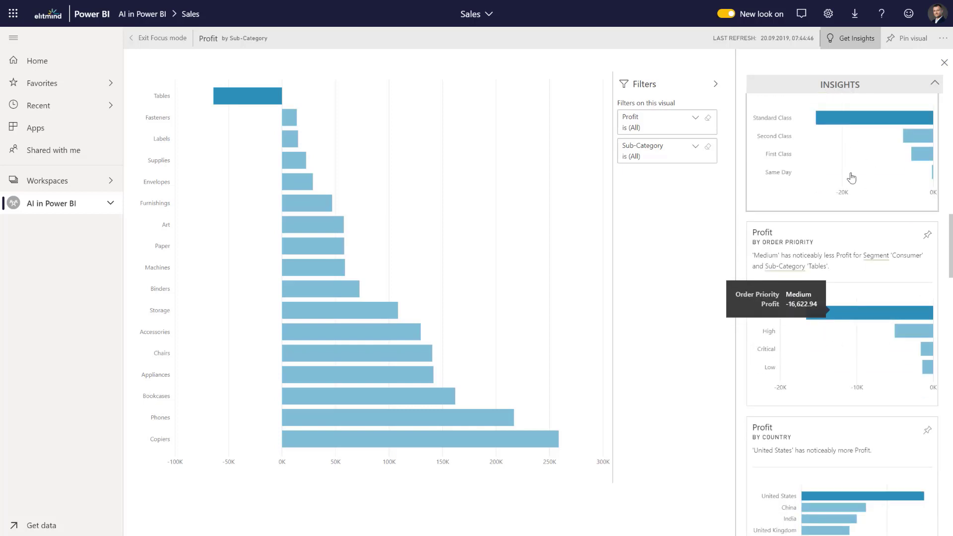
Exit focus mode and reopen View Insights for the AI in Power BI dataset.
left_click(162, 44)
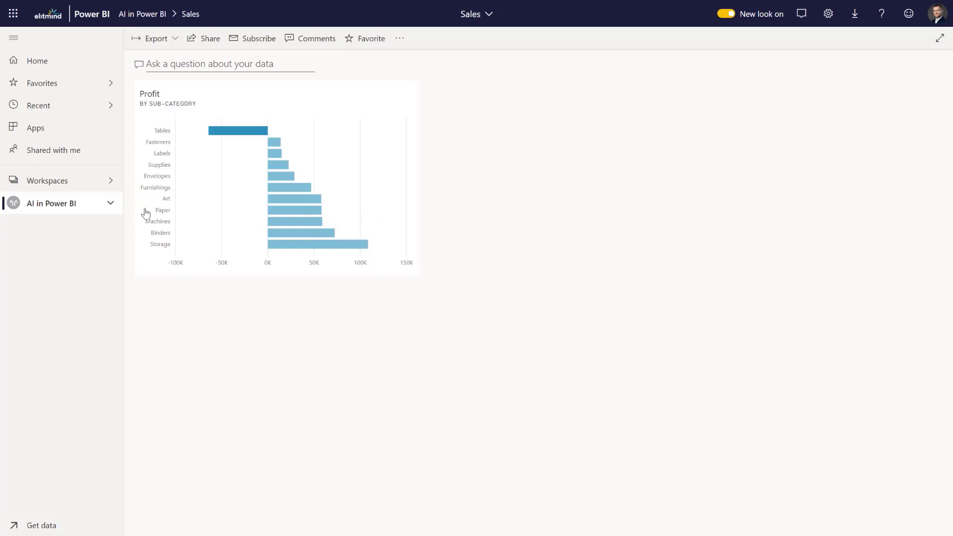
left_click(82, 207)
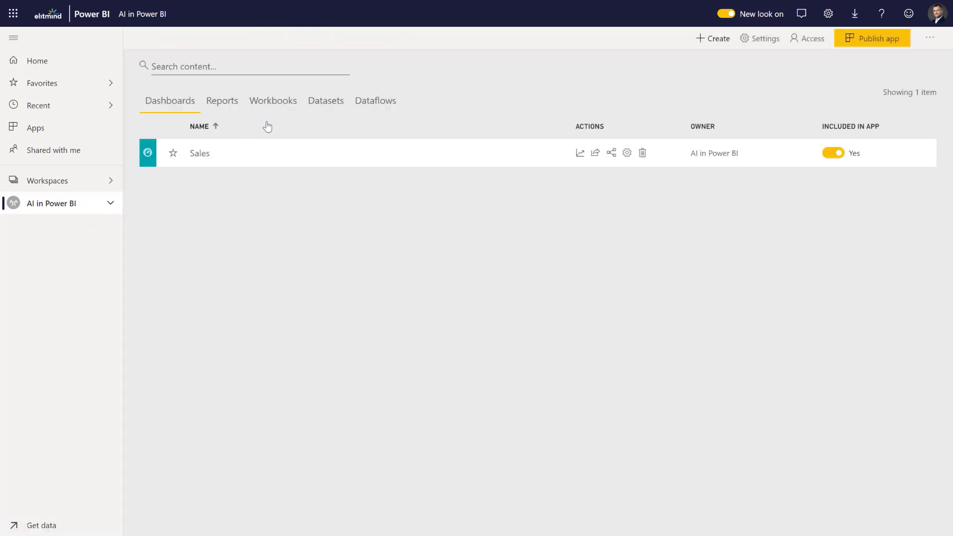
left_click(319, 105)
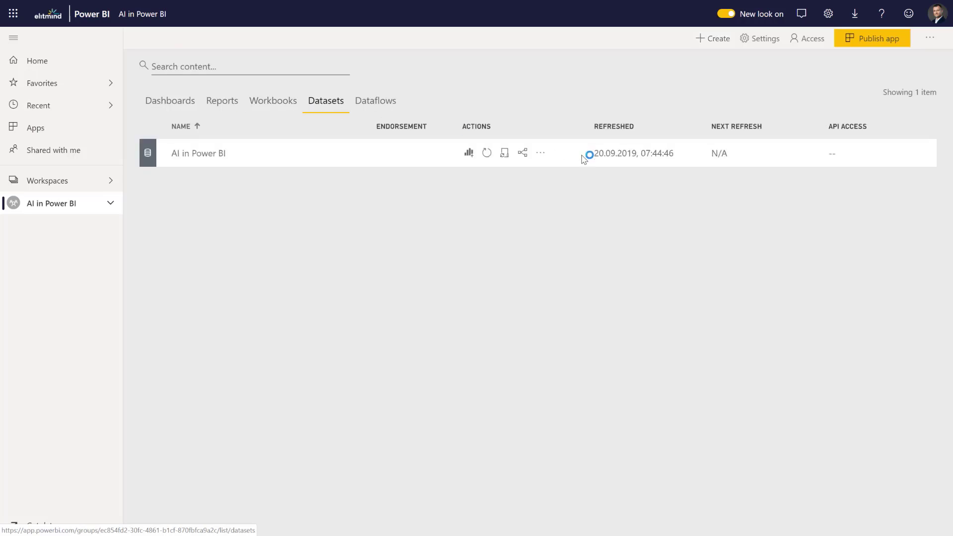
left_click(541, 154)
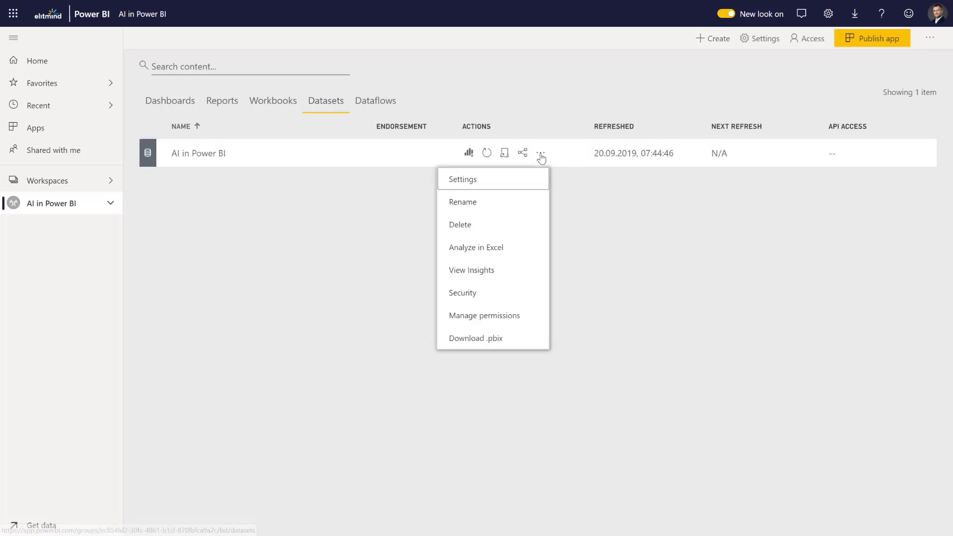
left_click(461, 273)
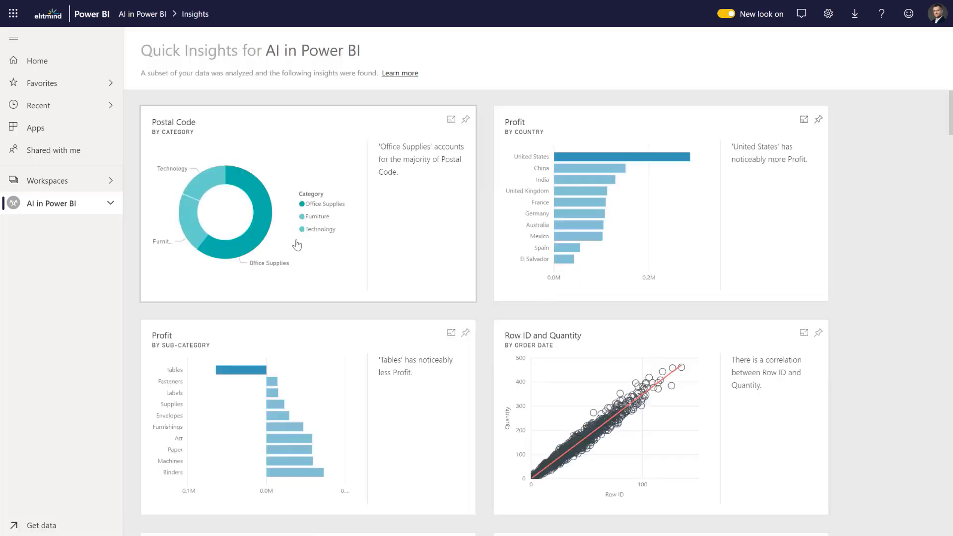
mouse_move(573, 263)
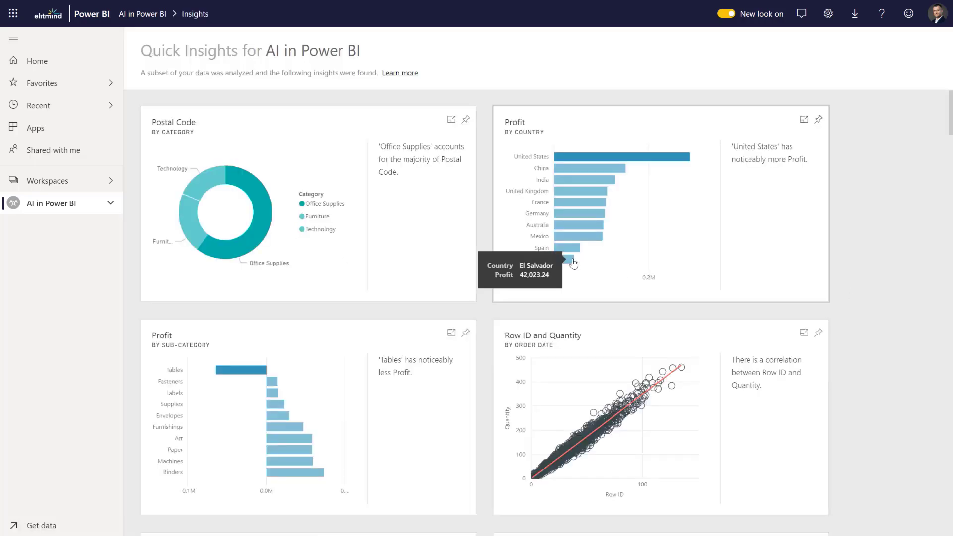
scroll(573, 263, "down", 15)
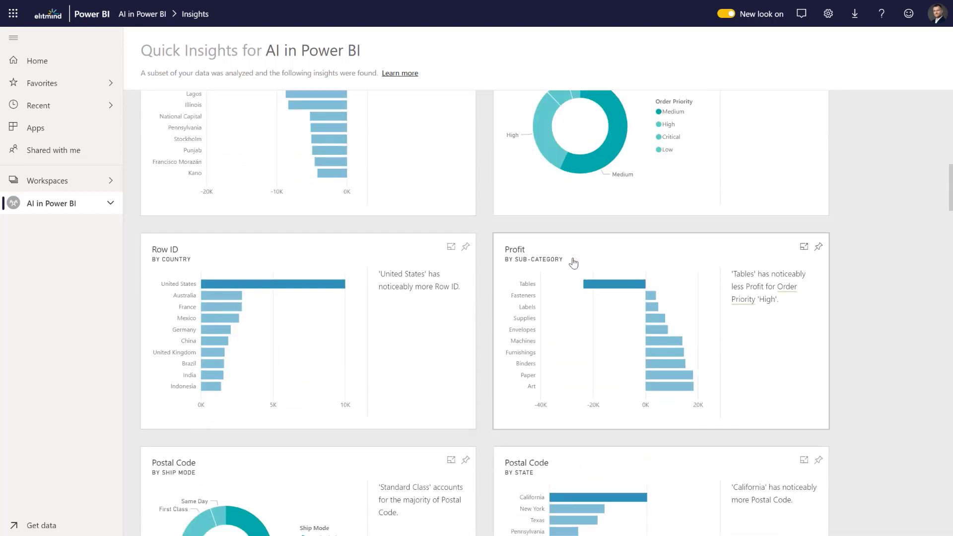
scroll(312, 302, "down", 8)
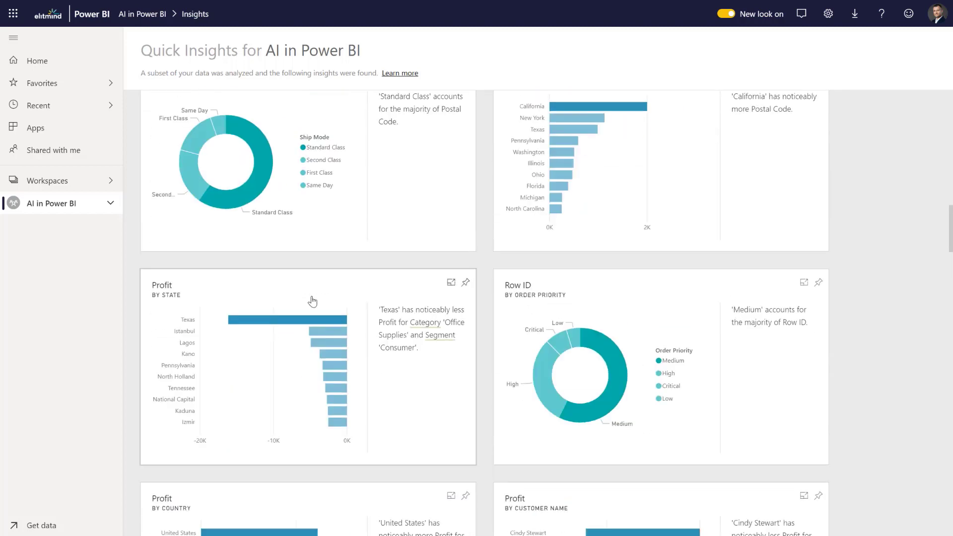
scroll(360, 297, "down", 7)
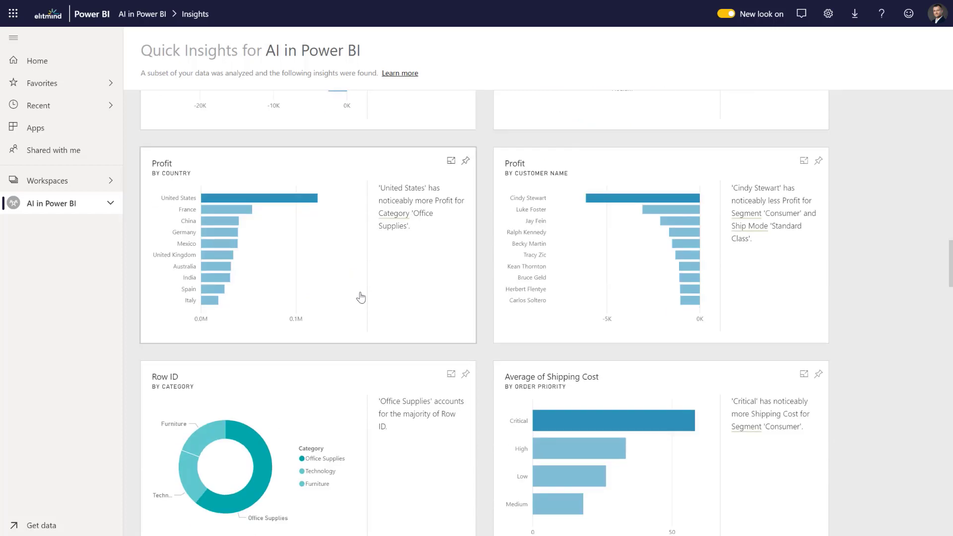
scroll(361, 297, "down", 6)
scroll(360, 298, "down", 9)
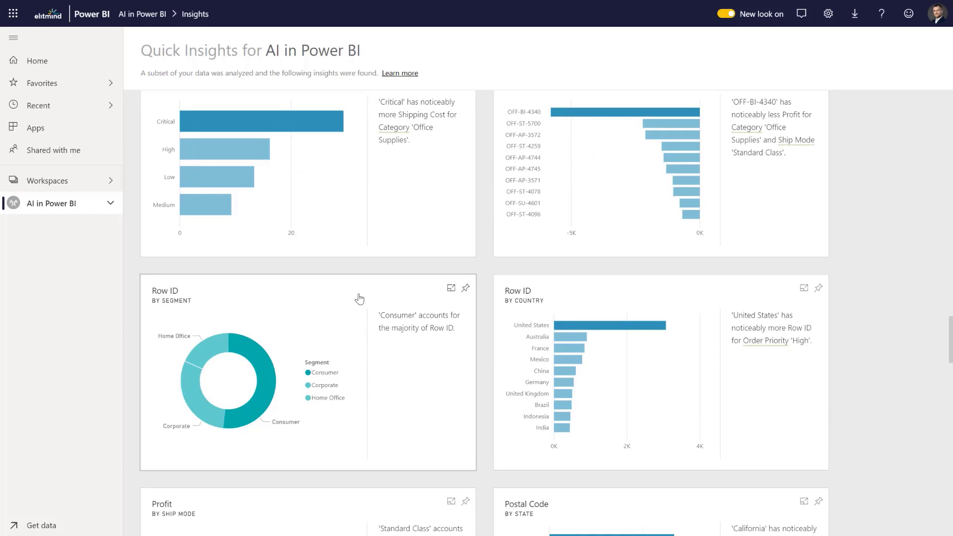
scroll(360, 298, "down", 5)
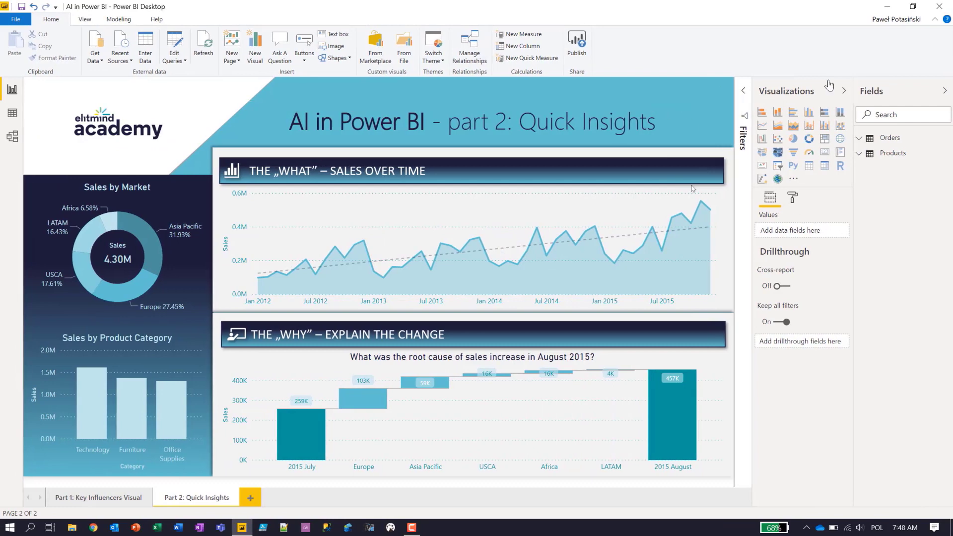
Collapse both the Visualizations and Fields panes to widen the report canvas.
left_click(844, 90)
left_click(945, 90)
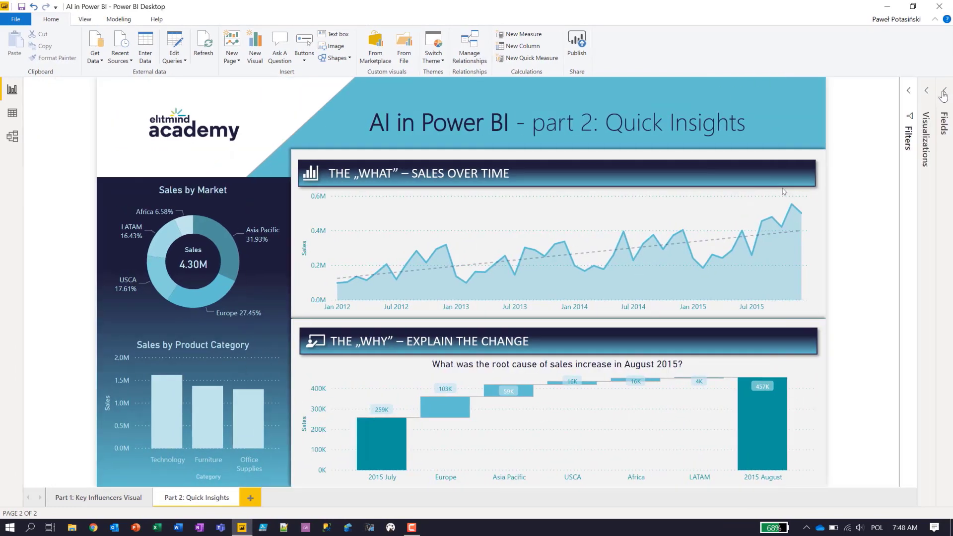